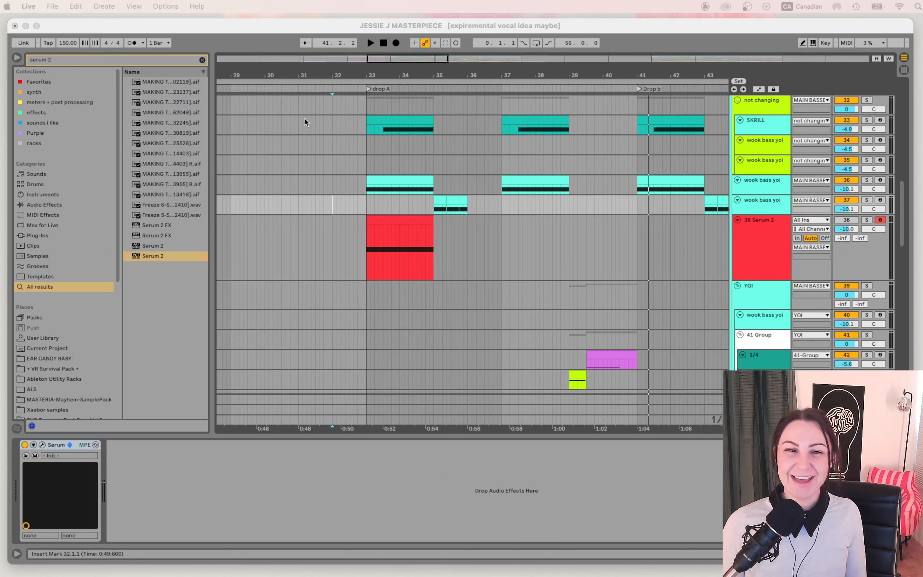
- Play the arrangement from bar 32 to listen to the bass sounds in drop A
scroll(527, 253, "up", 1)
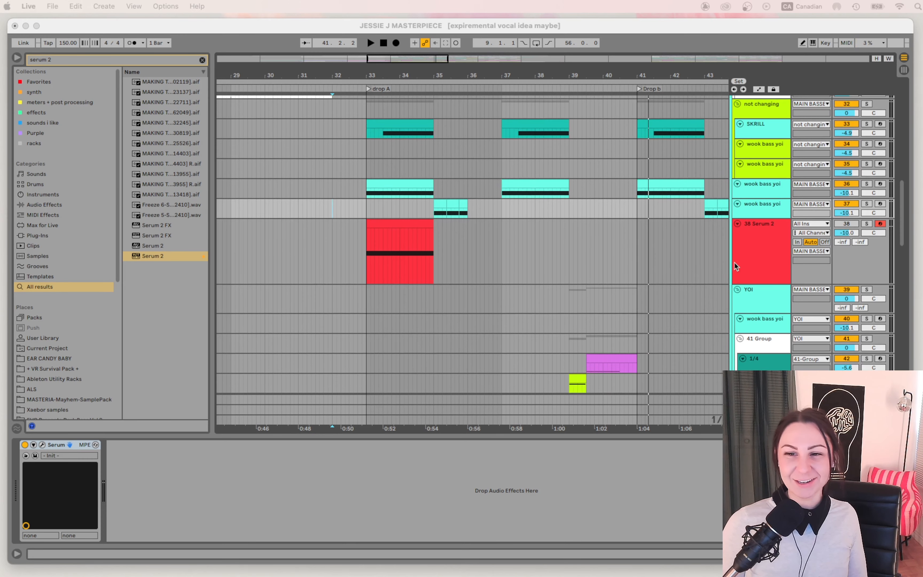
scroll(734, 262, "up", 3)
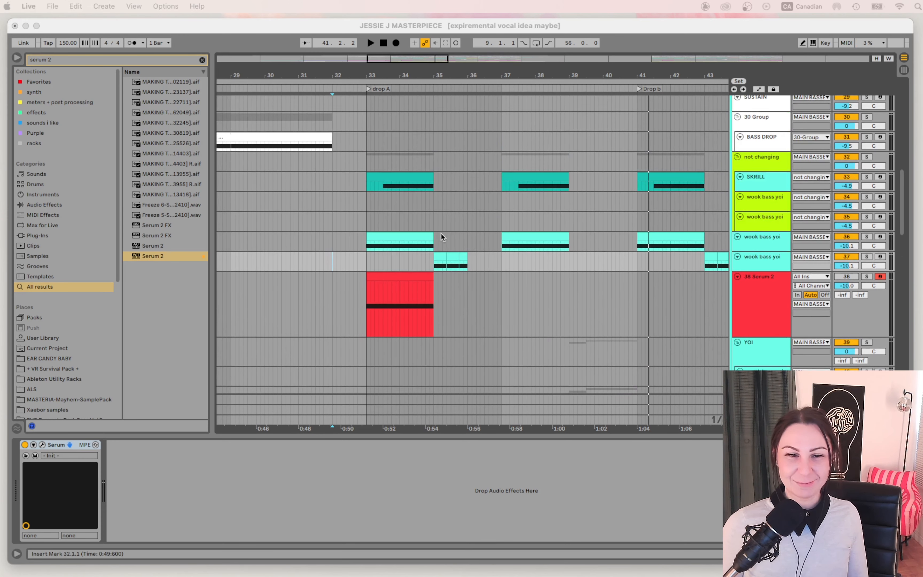
left_click(332, 242)
key("space")
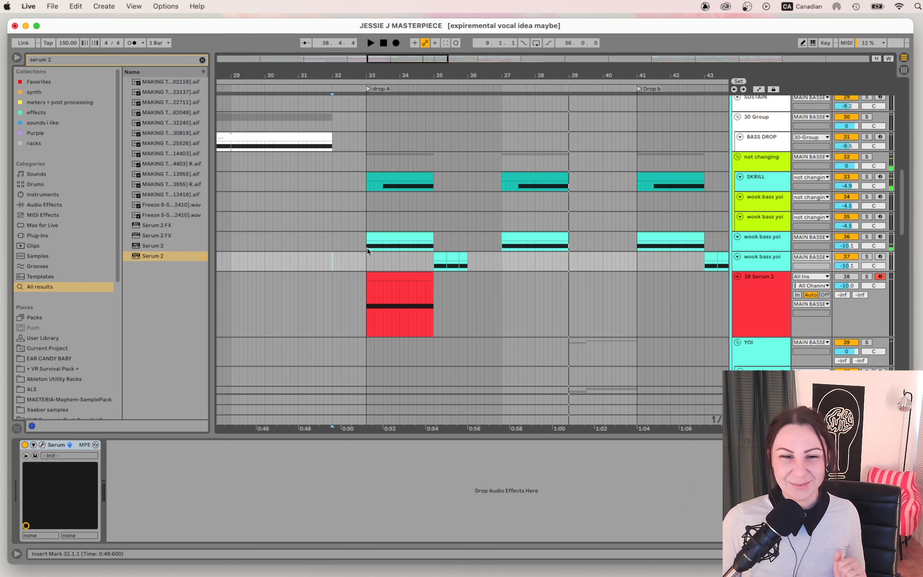
- Inspect the Serum patch on wook bass yoi track 36 during playback, including its oscillator, filter and LFO 1 curve
left_click(753, 244)
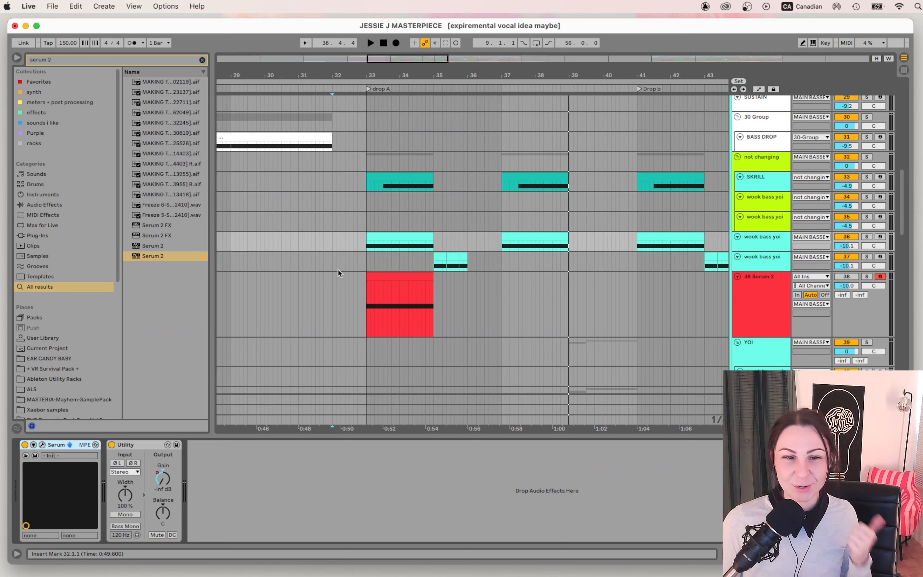
left_click(43, 445)
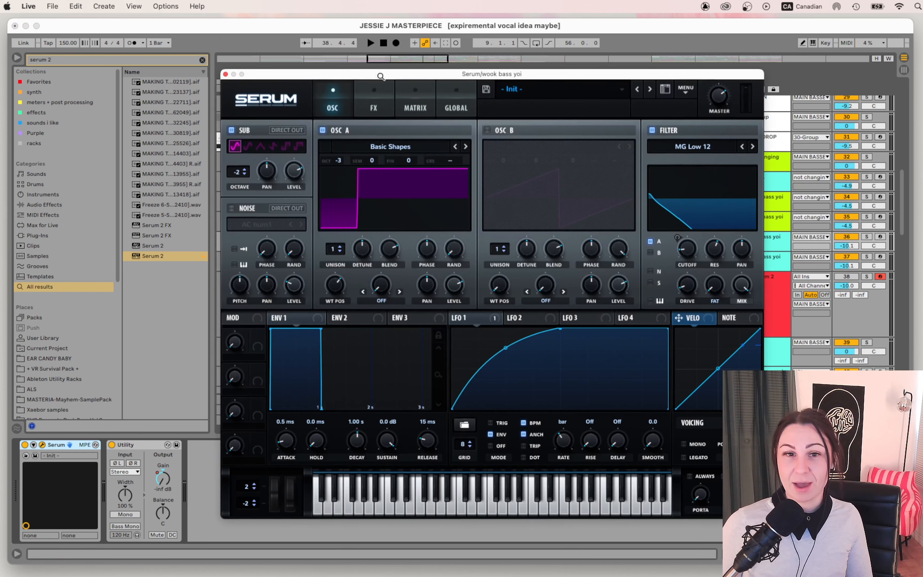
left_click_drag(377, 77, 301, 54)
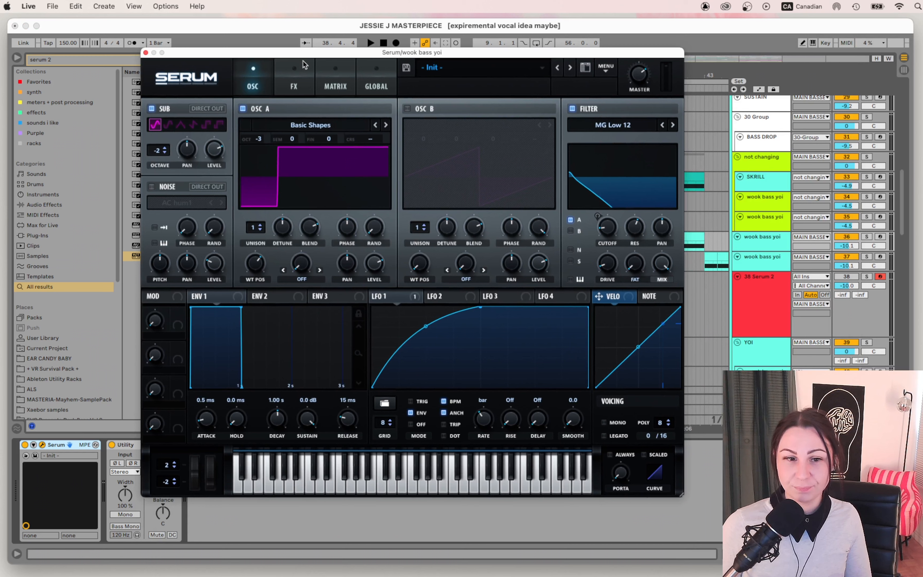
key("space")
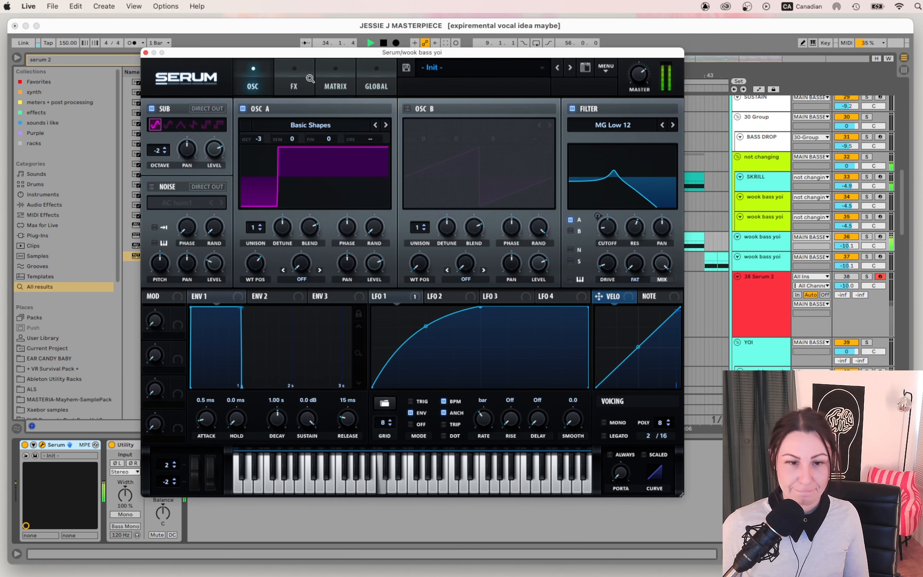
key("space")
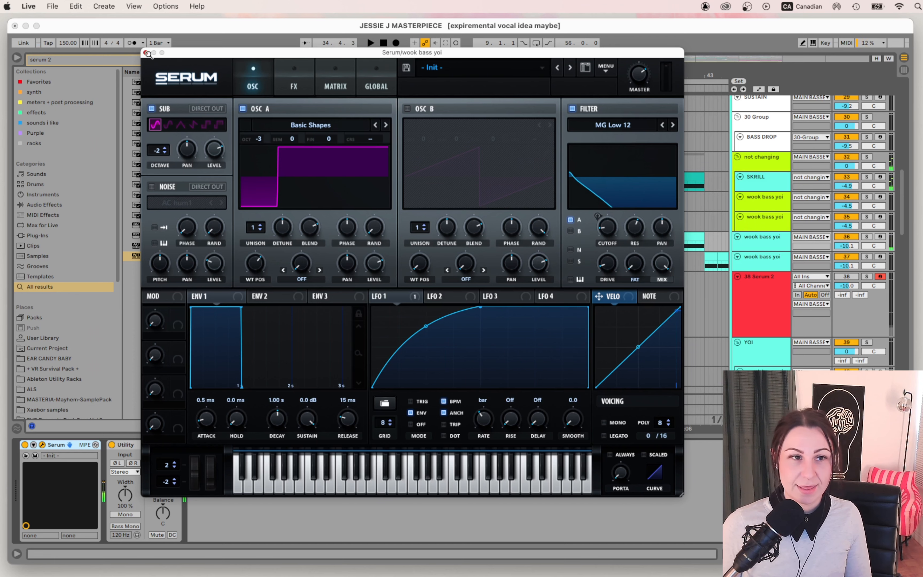
left_click(145, 53)
- Inspect the Serum patch on wook bass yoi track 37 and play it from bar 35 to hear its repeating LFO 1 pattern
left_click(431, 266)
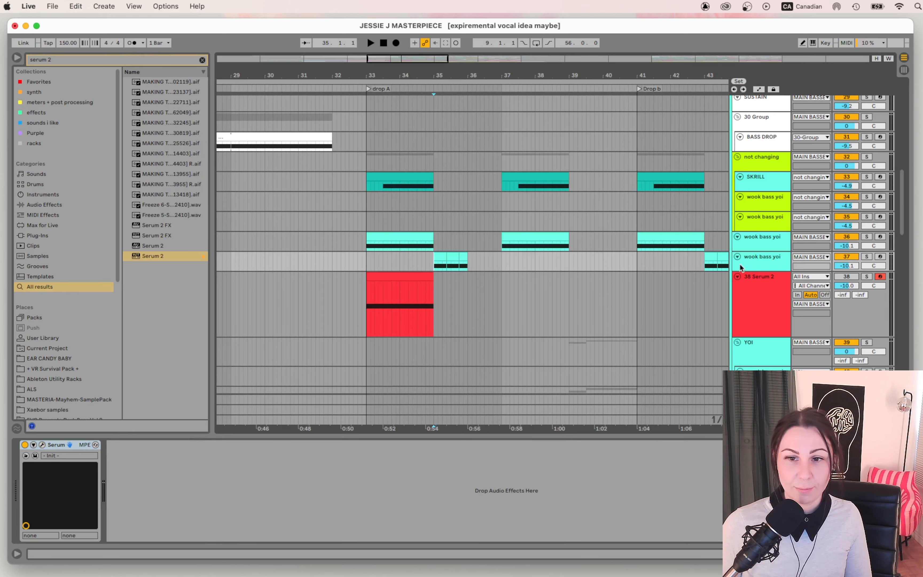
left_click(42, 444)
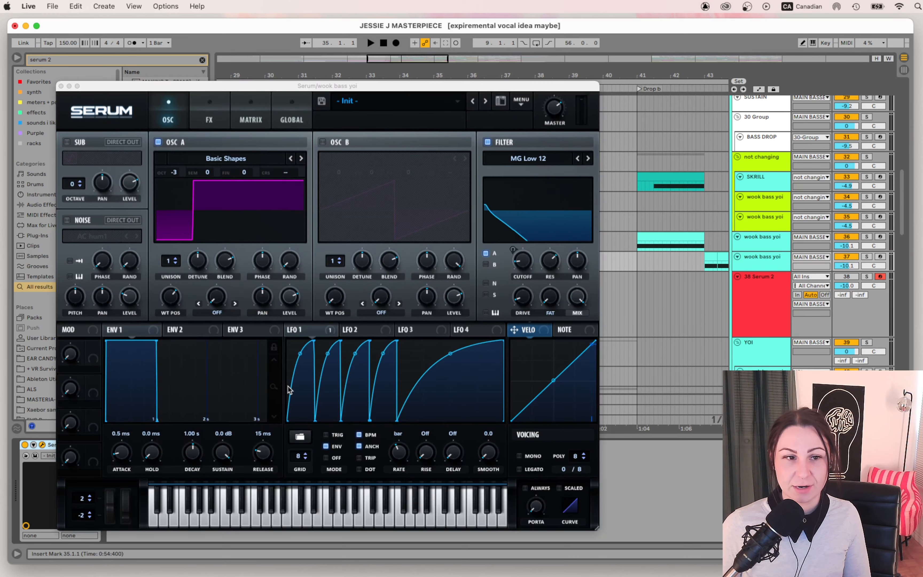
key("space")
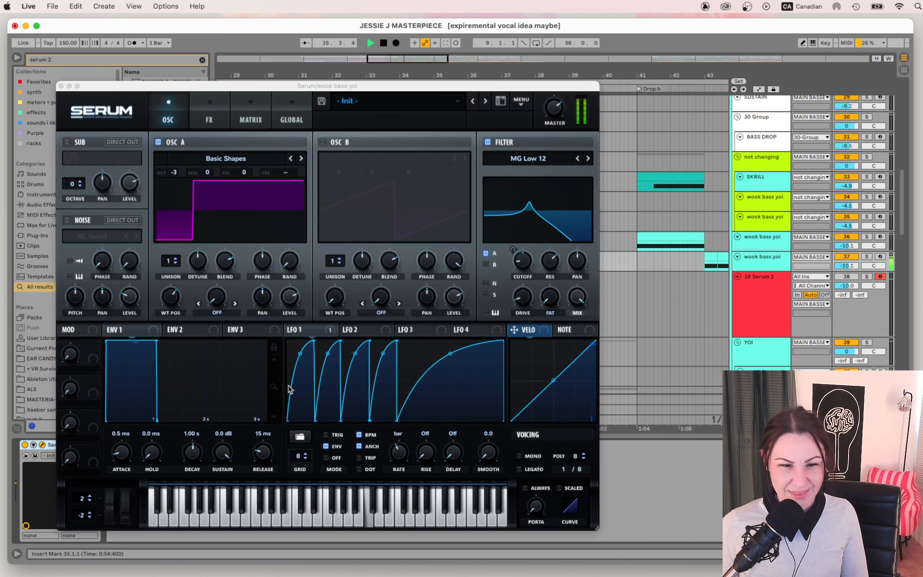
key("space")
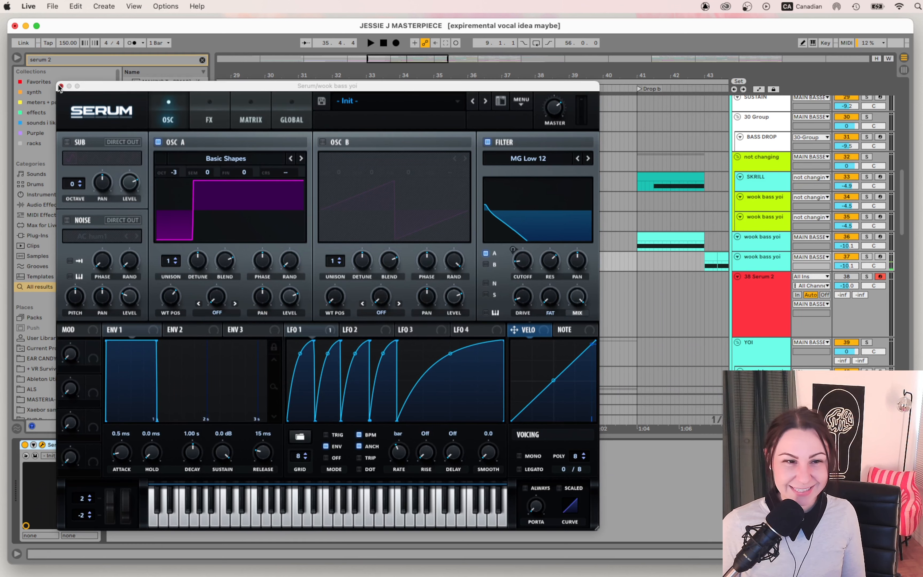
left_click(61, 86)
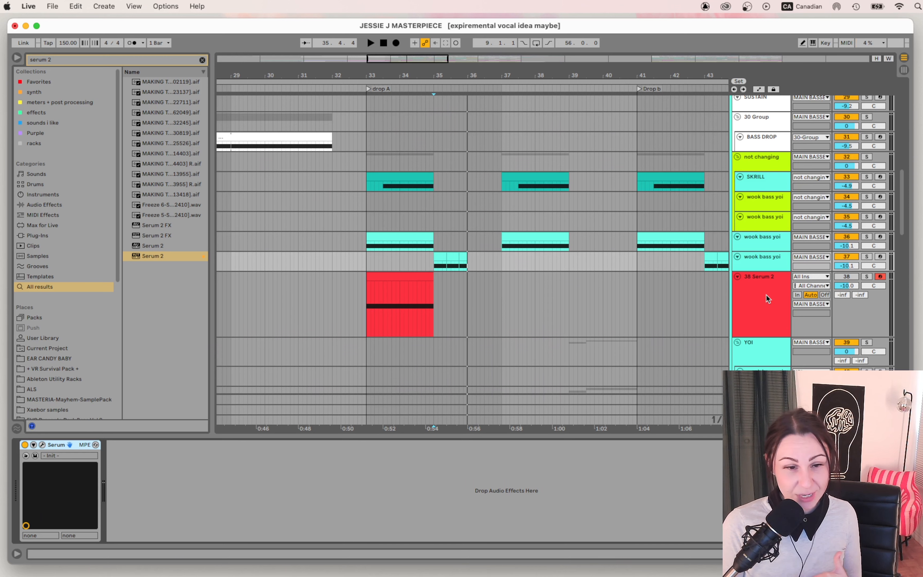
- Solo track 38 Serum 2 and bring up its Serum 2 synth in place of the old Serum patch
left_click(869, 277)
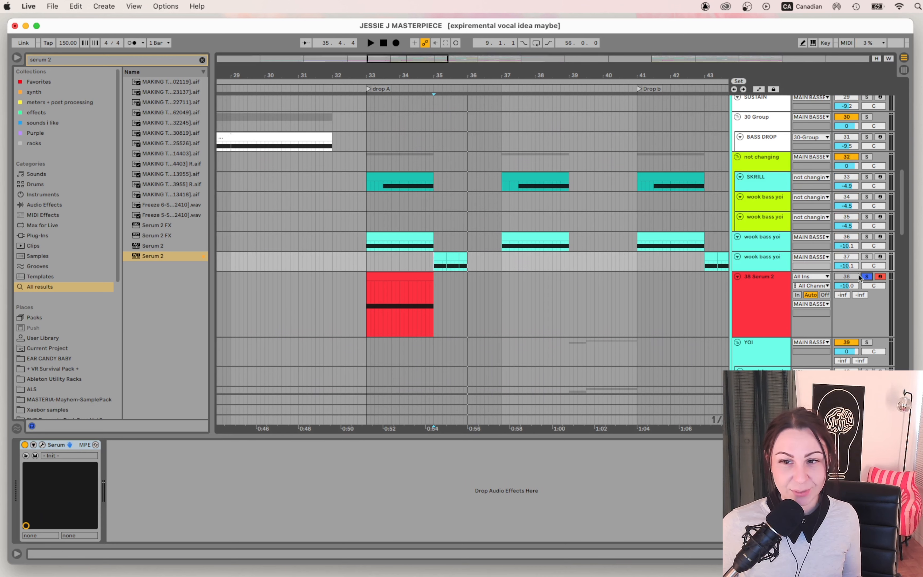
left_click(43, 445)
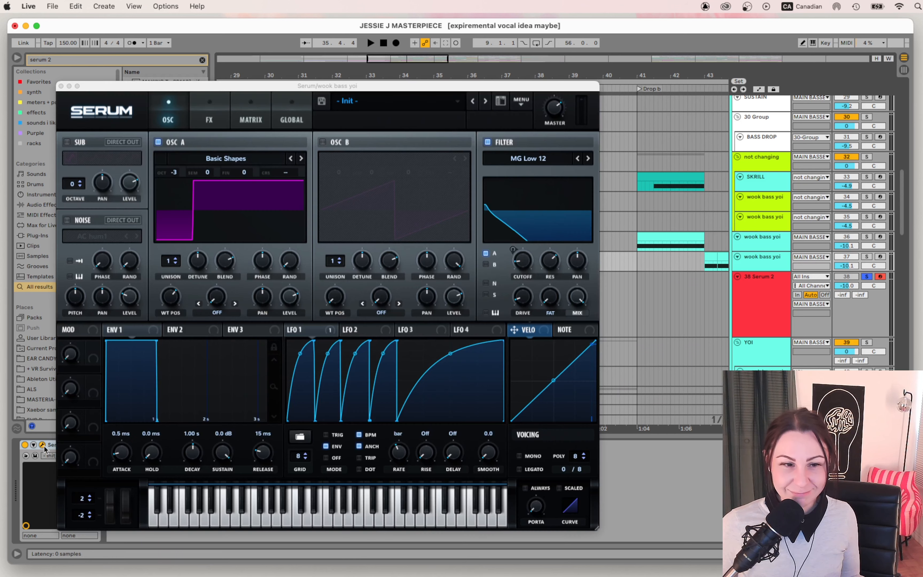
left_click(67, 92)
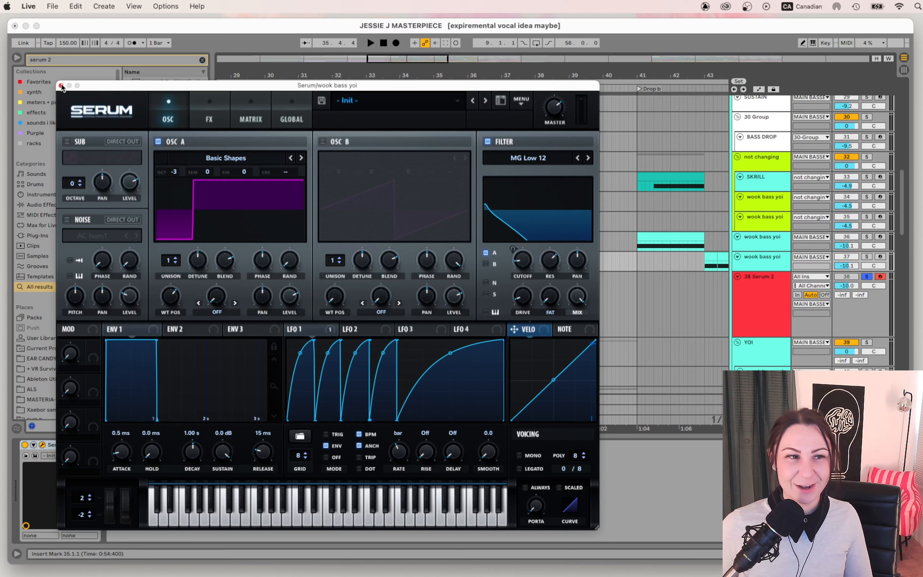
left_click(61, 86)
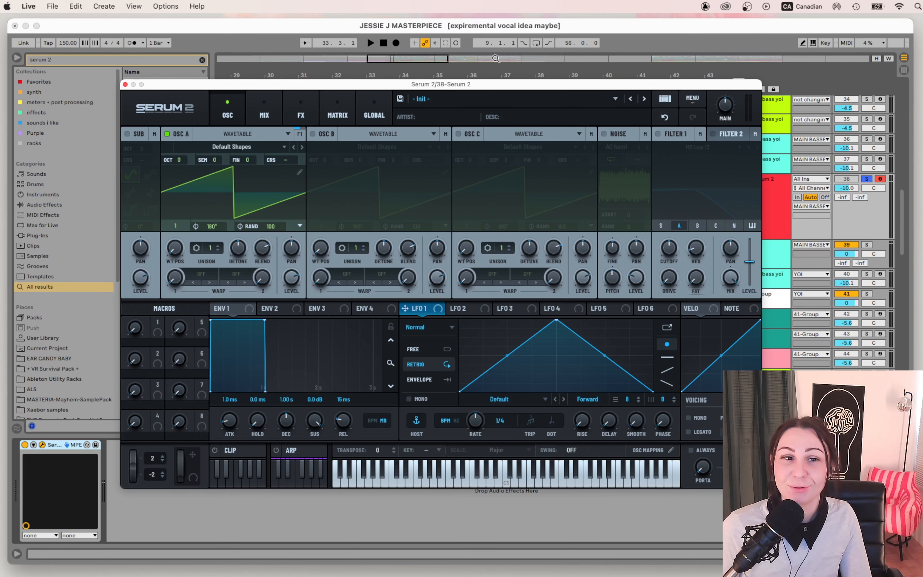
- Set the LFO 1 rate to one bar and reshape its curve into a steep rounded rise that holds at maximum
right_click(509, 381)
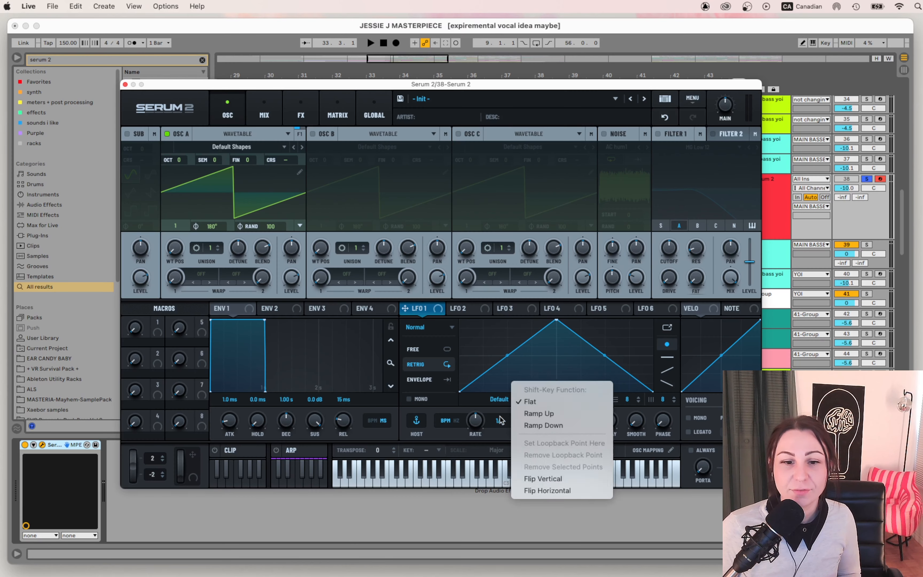
left_click(500, 402)
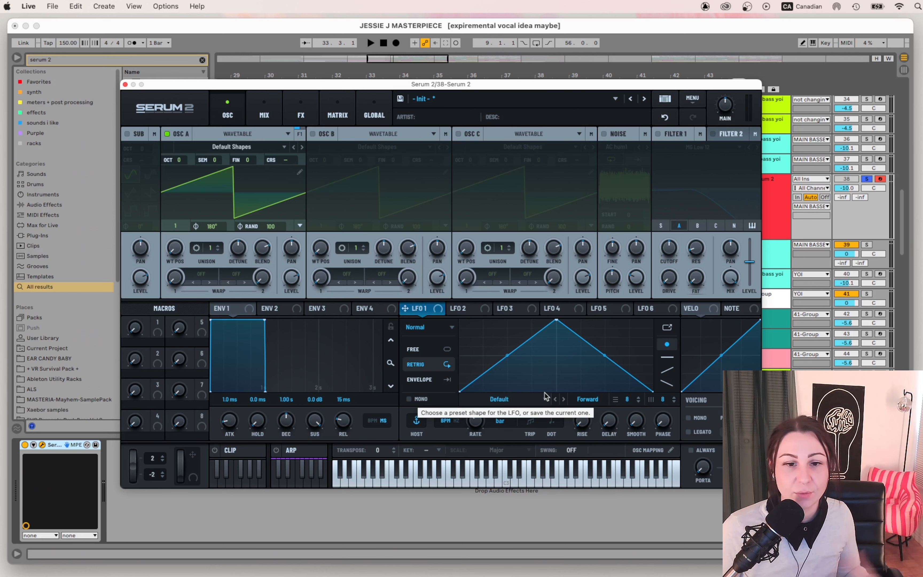
left_click_drag(508, 356, 477, 334)
double_click(641, 343)
left_click_drag(641, 342, 674, 307)
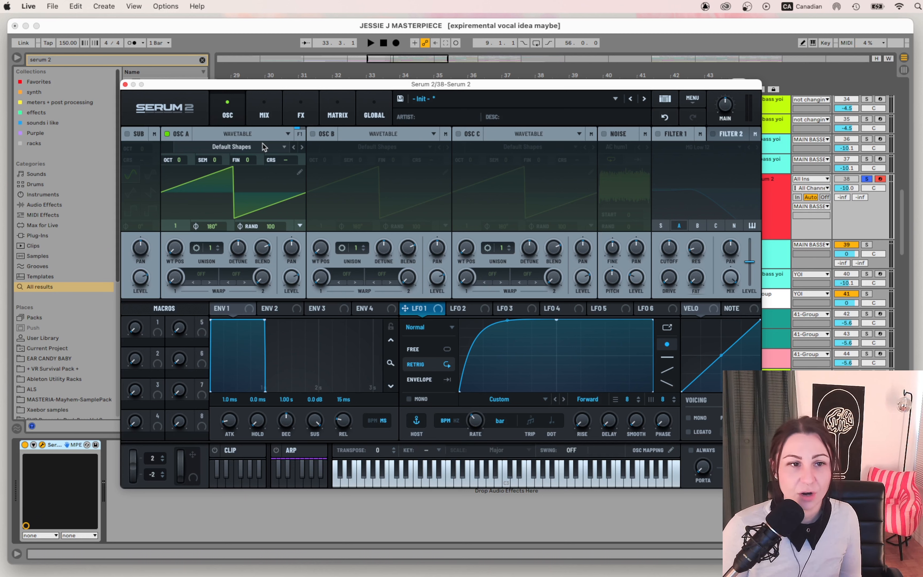
- Load the Analog wavetable Basic Shapes into OSC A, move its wavetable position to the frame 5 pulse wave, and audition it
left_click(211, 148)
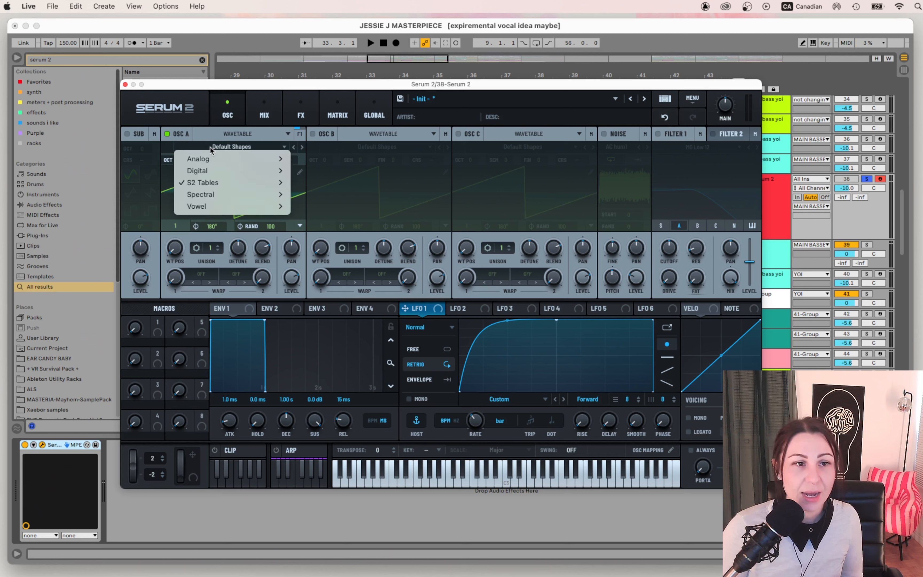
mouse_move(229, 171)
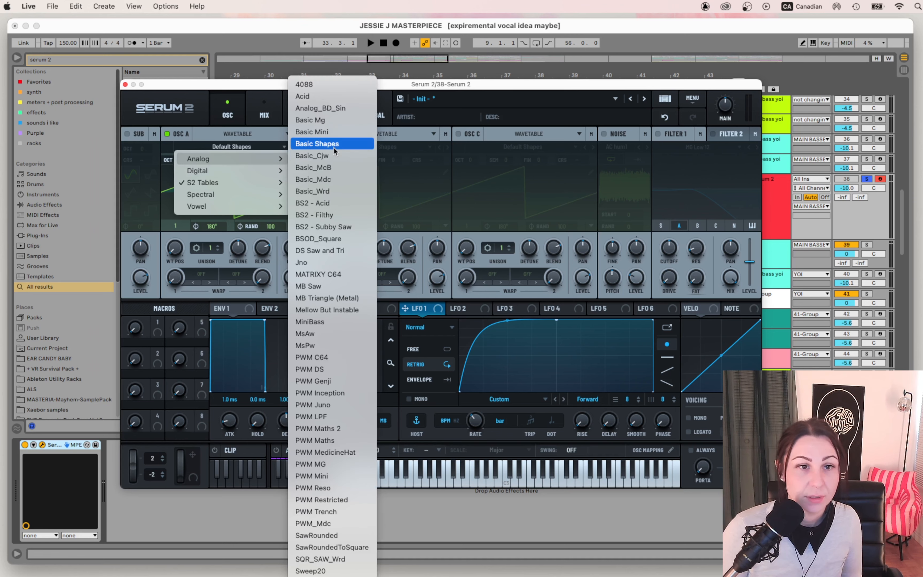
left_click(316, 144)
left_click_drag(172, 246, 204, 213)
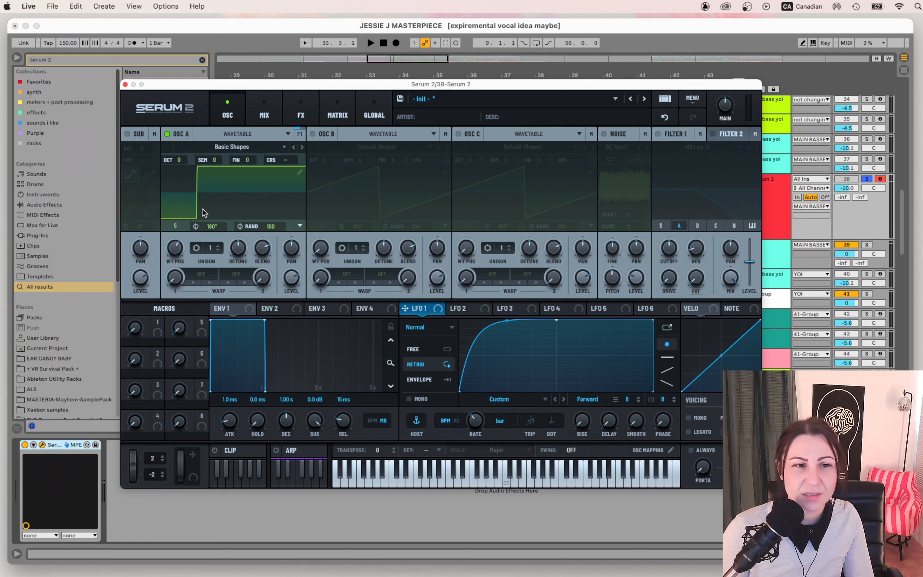
key("space")
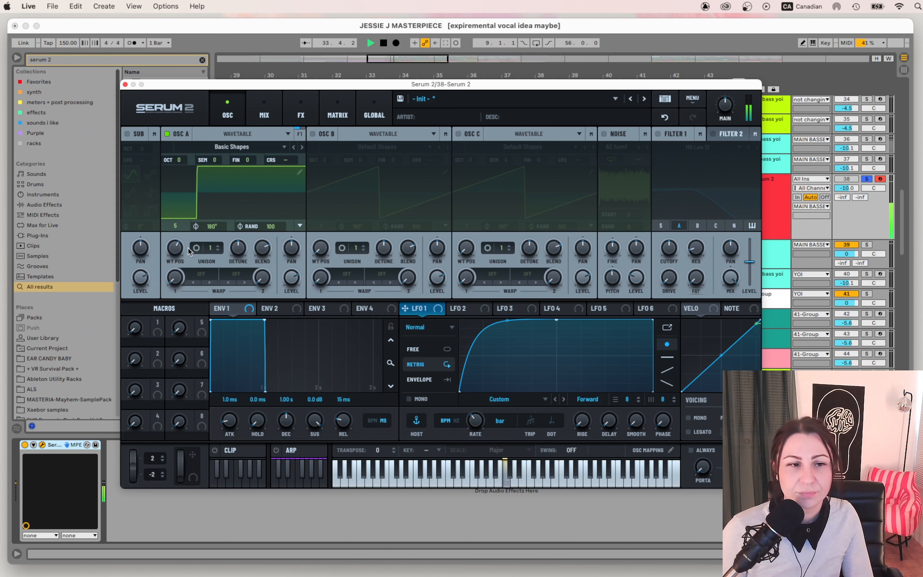
key("space")
- Lower the OSC A octave to -3 and play the bass note to check the pitch
left_click_drag(178, 160, 183, 214)
key("space")
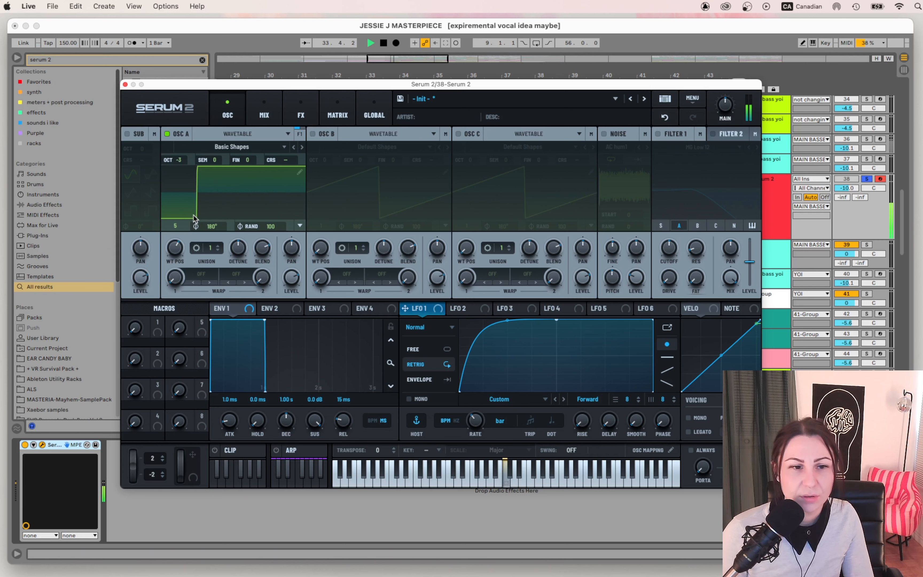
key("space")
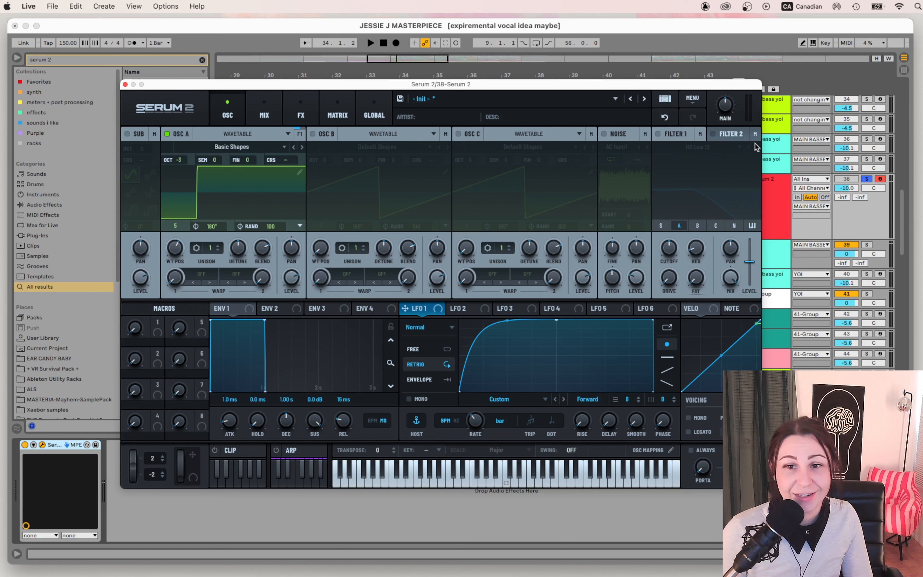
- Enable Filter 1 with the MG Low 12 type, audition it, and lower its cutoff to about 26 Hz
left_click(657, 134)
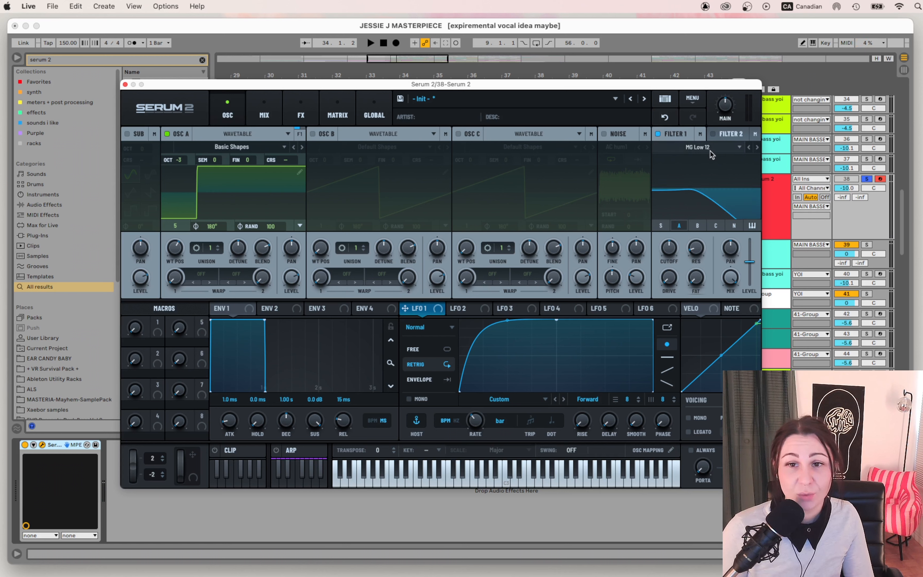
key("space")
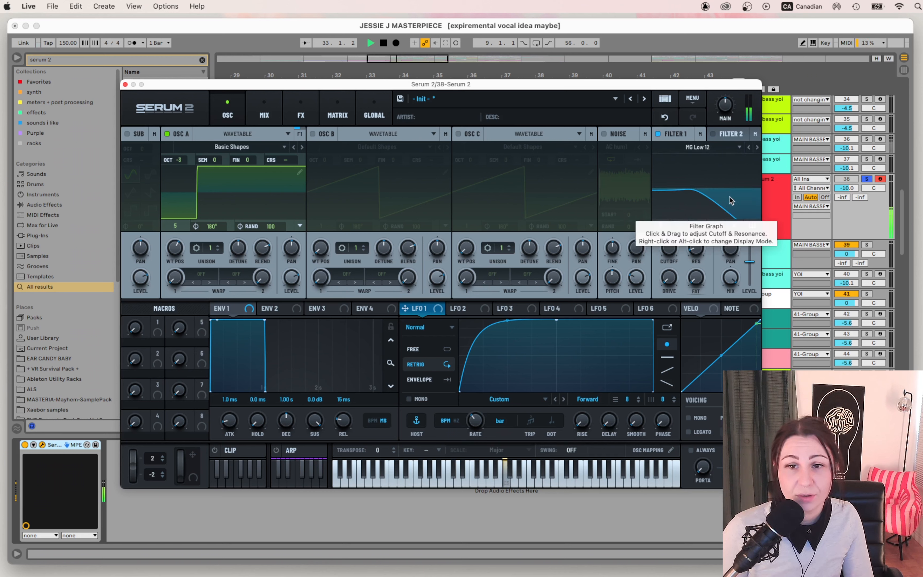
key("space")
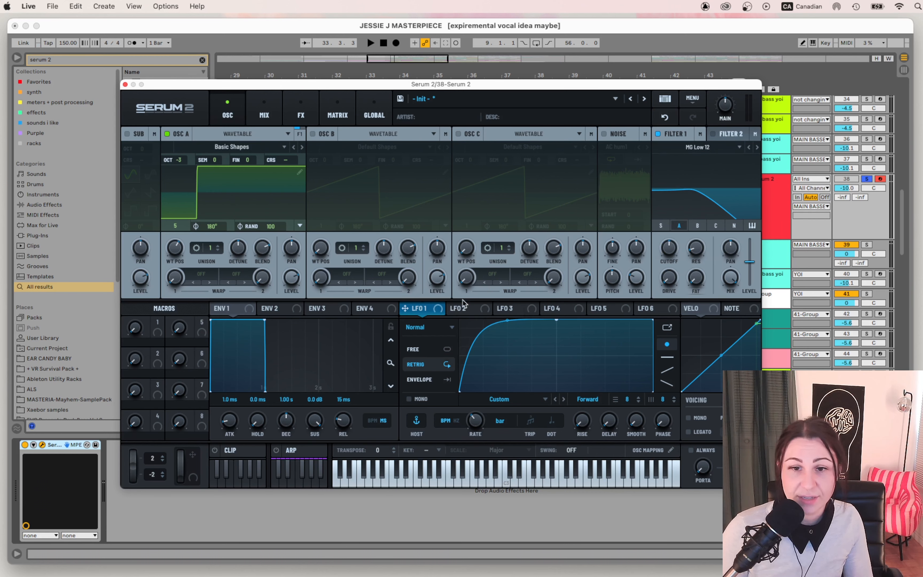
left_click_drag(669, 250, 662, 283)
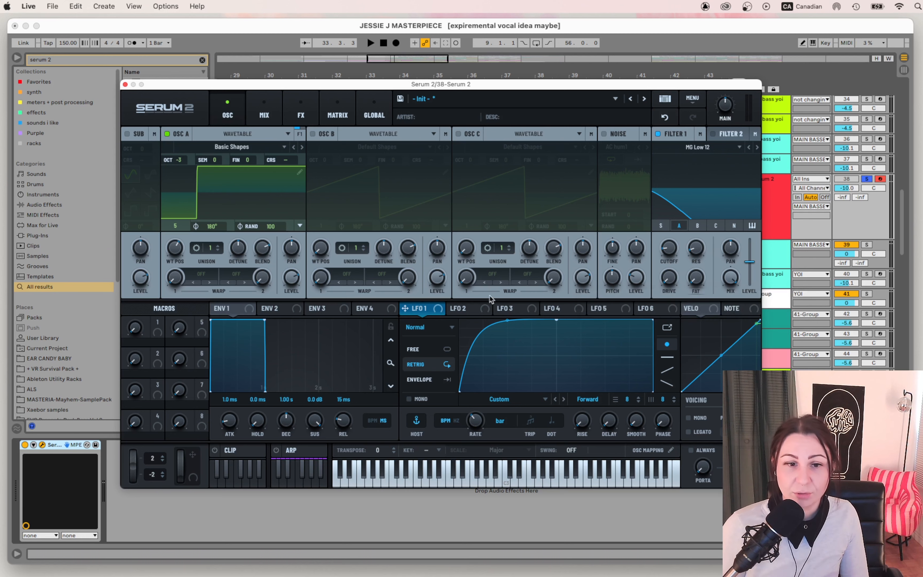
- Assign LFO 1 to the Filter 1 cutoff and, during playback, set the modulation amount to about 25%
left_click_drag(438, 308, 664, 244)
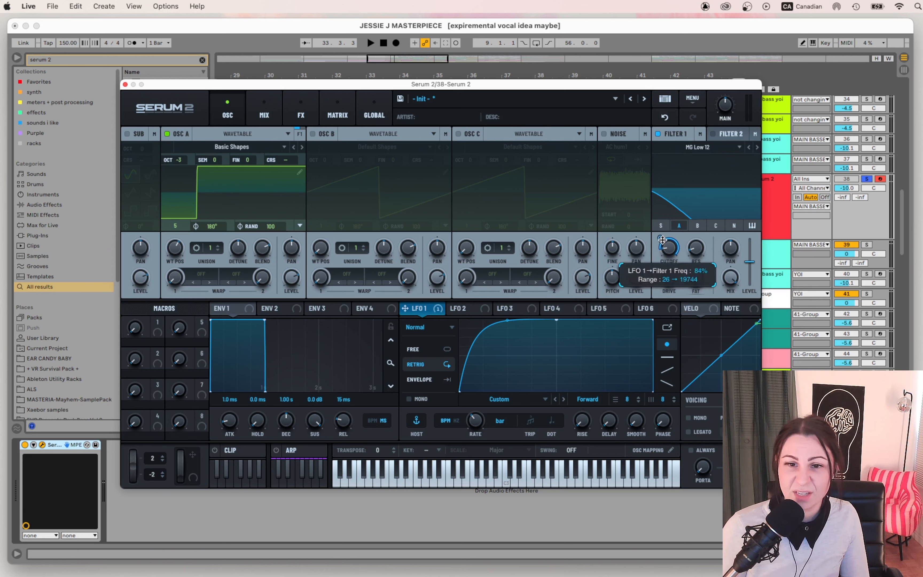
key("space")
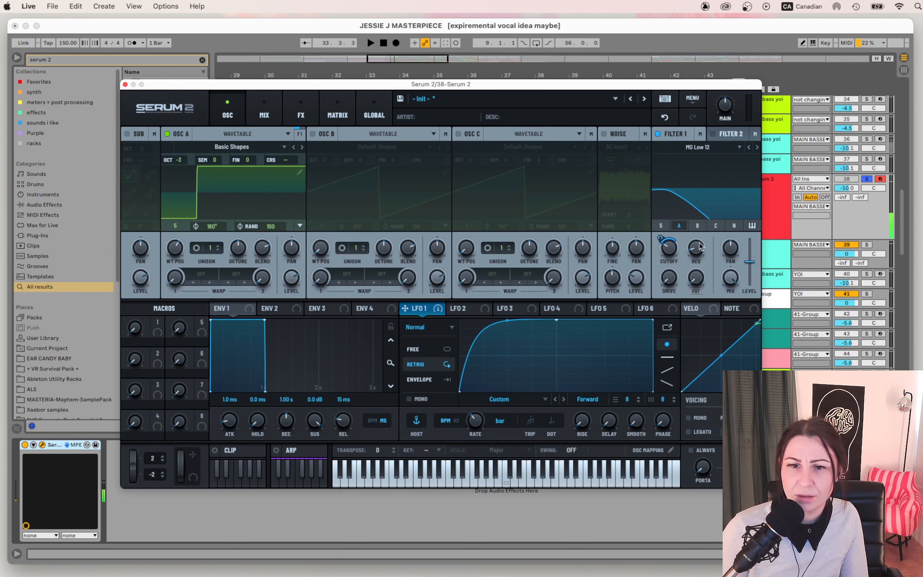
left_click_drag(673, 245, 669, 258)
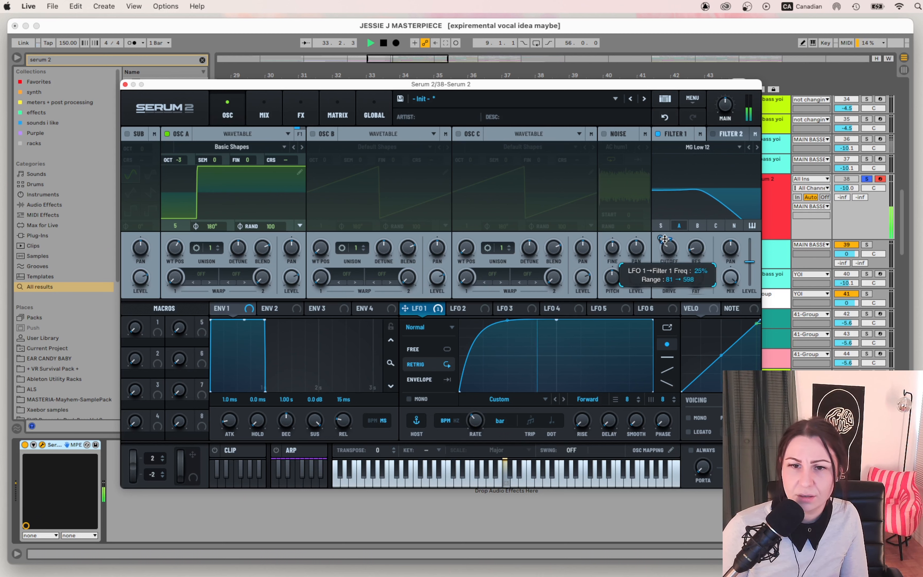
- Raise the Filter 1 resonance to about 57%, increase its drive slightly, and audition the bass
left_click_drag(696, 248, 699, 197)
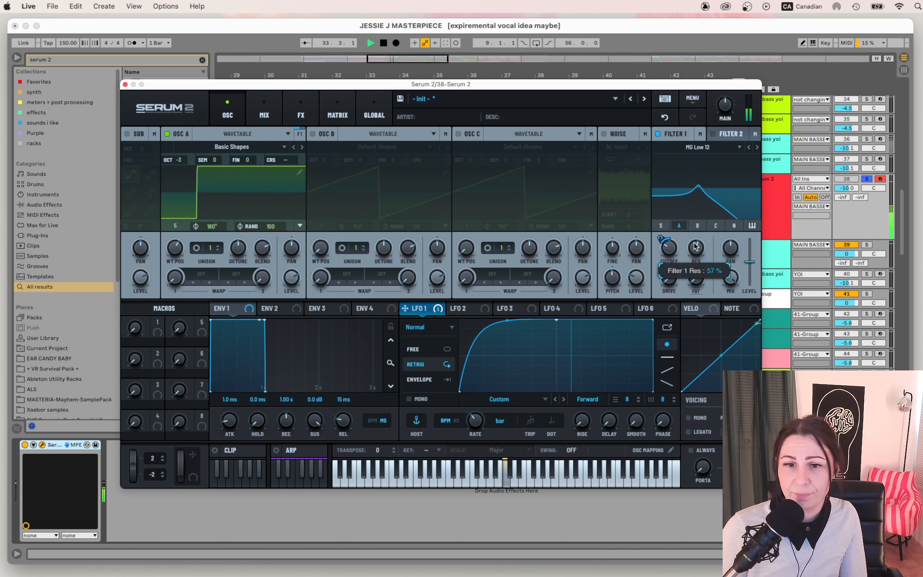
left_click_drag(674, 278, 675, 262)
key("space")
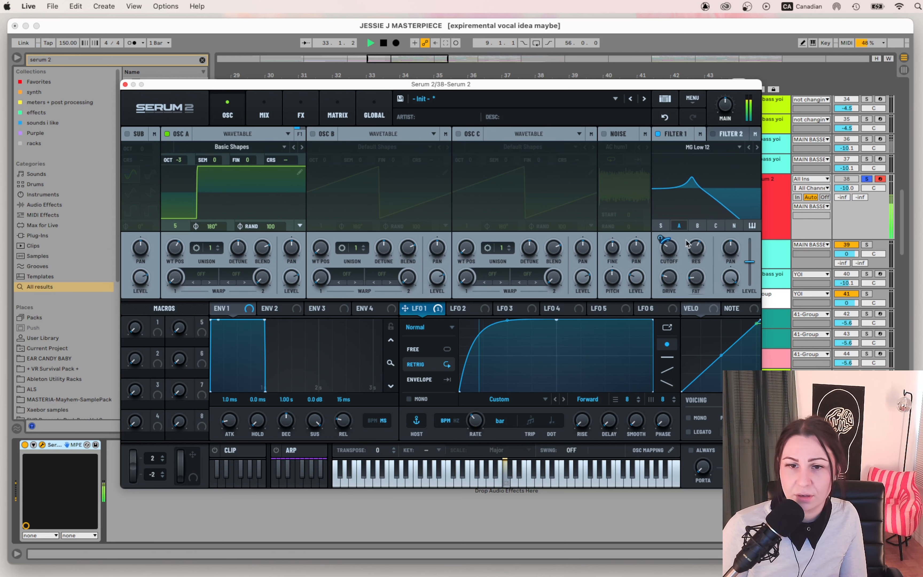
- Fine-tune the LFO 1 modulation amount on the Filter 1 cutoff and stop playback
mouse_move(661, 239)
left_mouse_down()
mouse_move(664, 229)
mouse_move(667, 257)
mouse_move(661, 240)
mouse_move(668, 244)
left_mouse_up()
key("space")
mouse_move(703, 288)
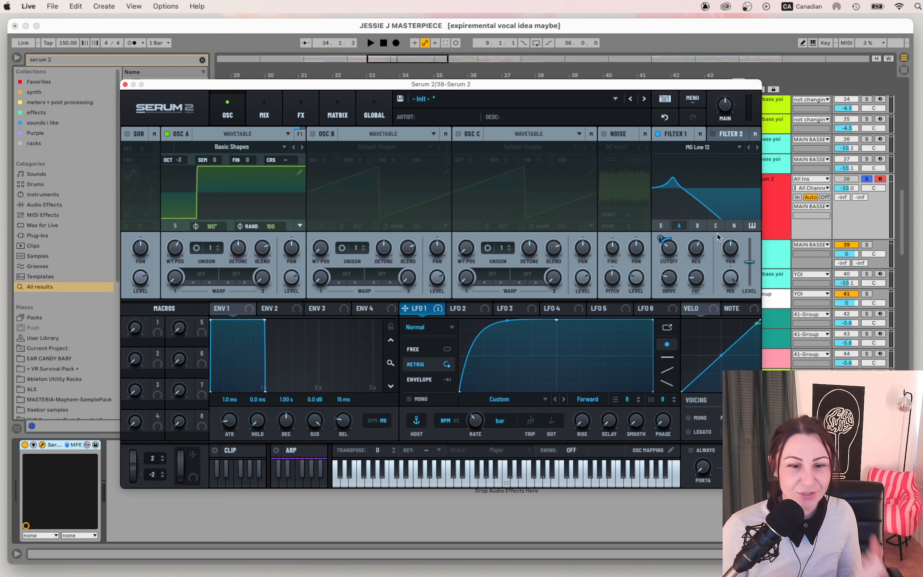
- Enable the sub oscillator with its sine shape and set its octave to -1
left_click(128, 133)
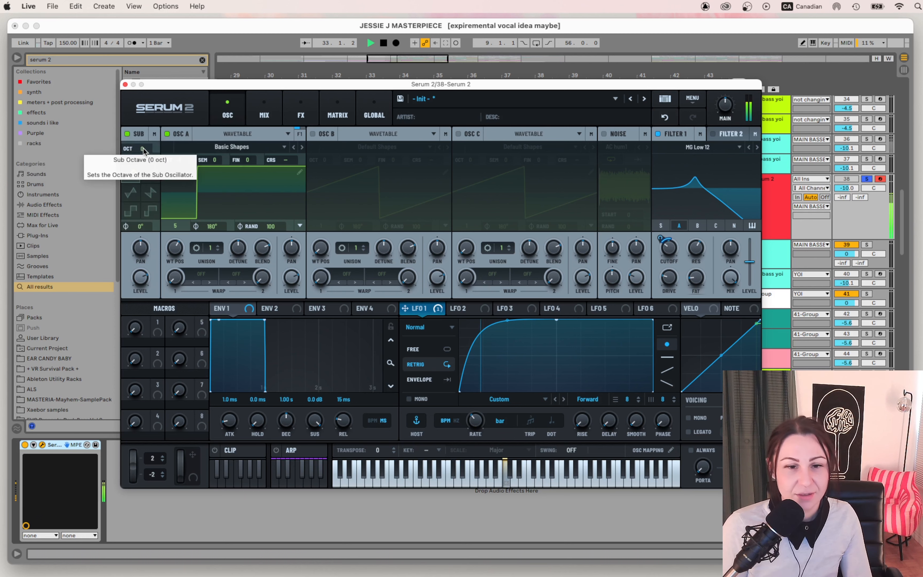
left_click_drag(144, 150, 185, 161)
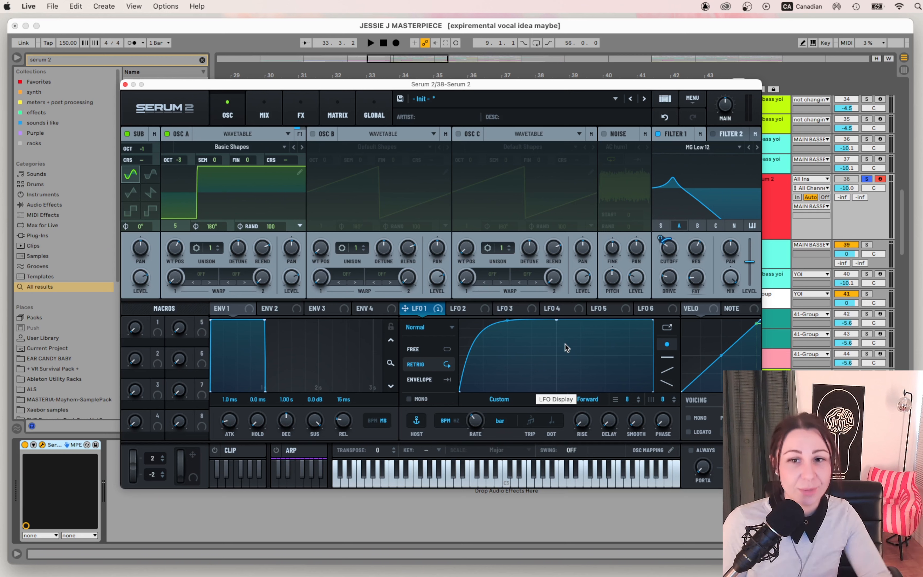
- Add a Distortion effect in Downsample mode and set its drive to about 37% while auditioning the bass
left_click(296, 114)
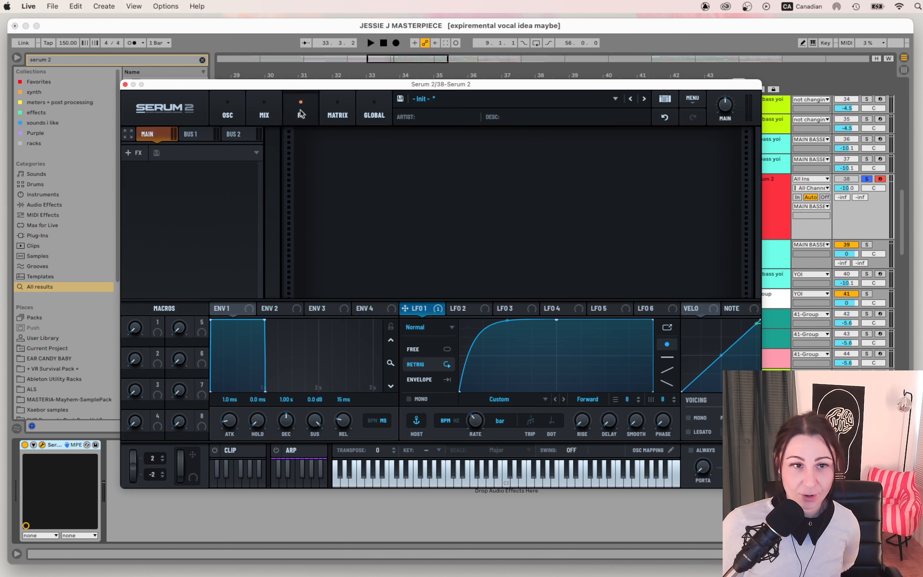
left_click(131, 154)
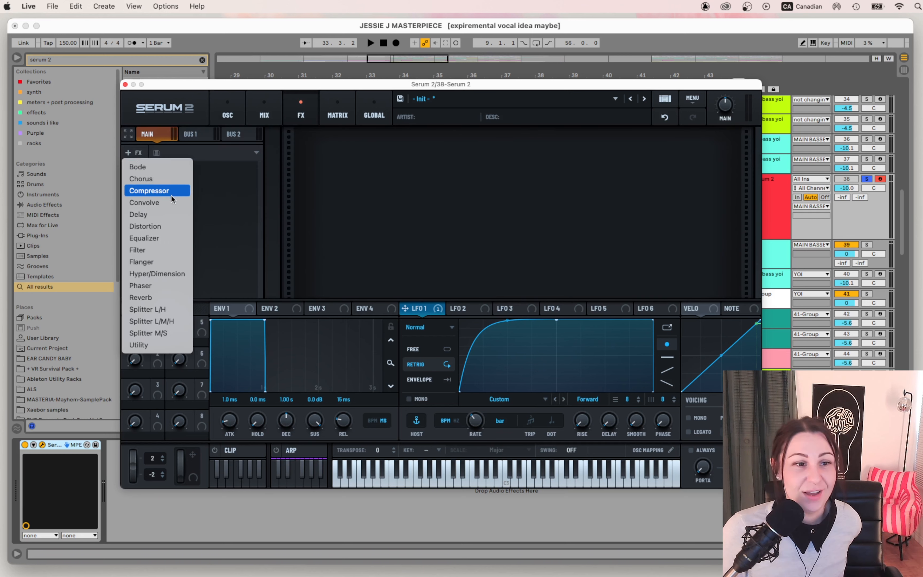
left_click(178, 229)
left_click(397, 158)
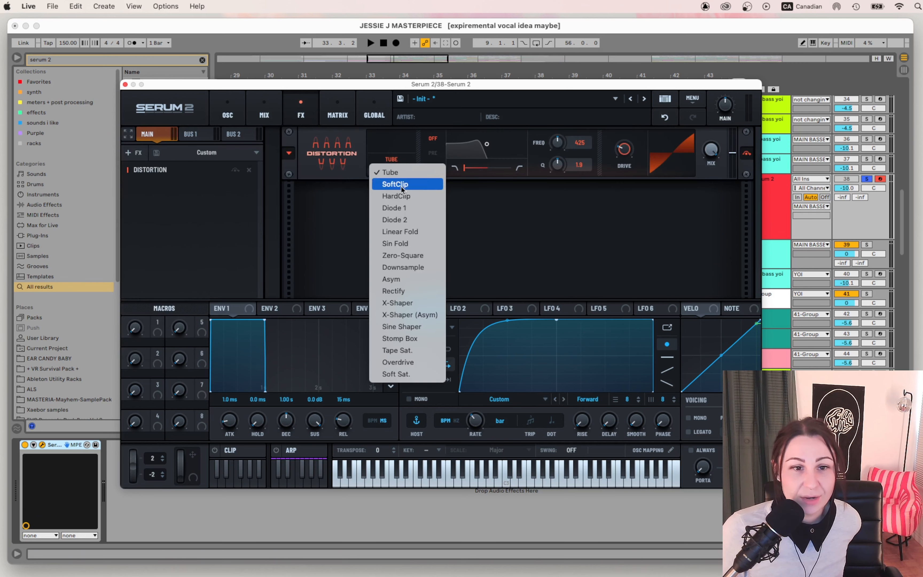
left_click(423, 268)
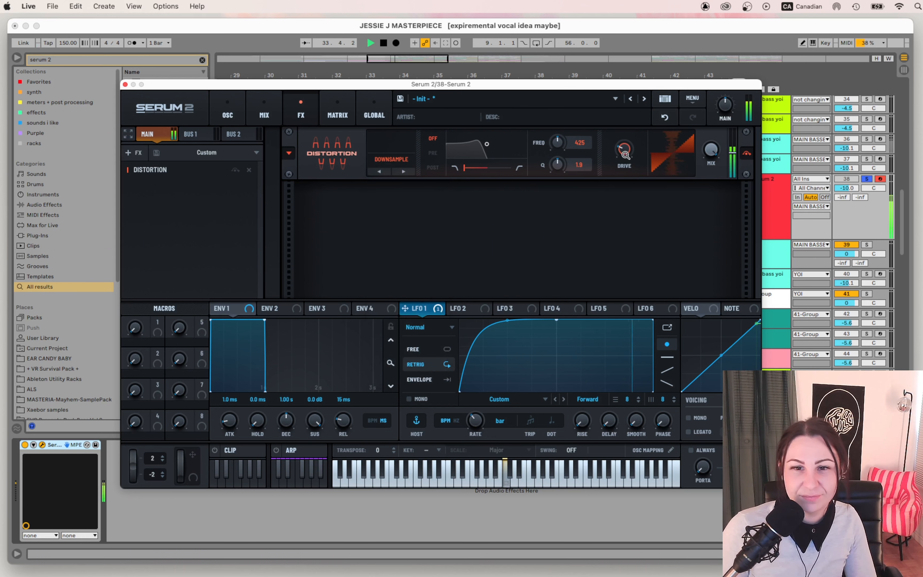
mouse_move(624, 150)
left_mouse_down()
mouse_move(624, 185)
mouse_move(623, 109)
mouse_move(649, 106)
mouse_move(645, 147)
mouse_move(657, 126)
mouse_move(656, 174)
mouse_move(626, 146)
left_mouse_up()
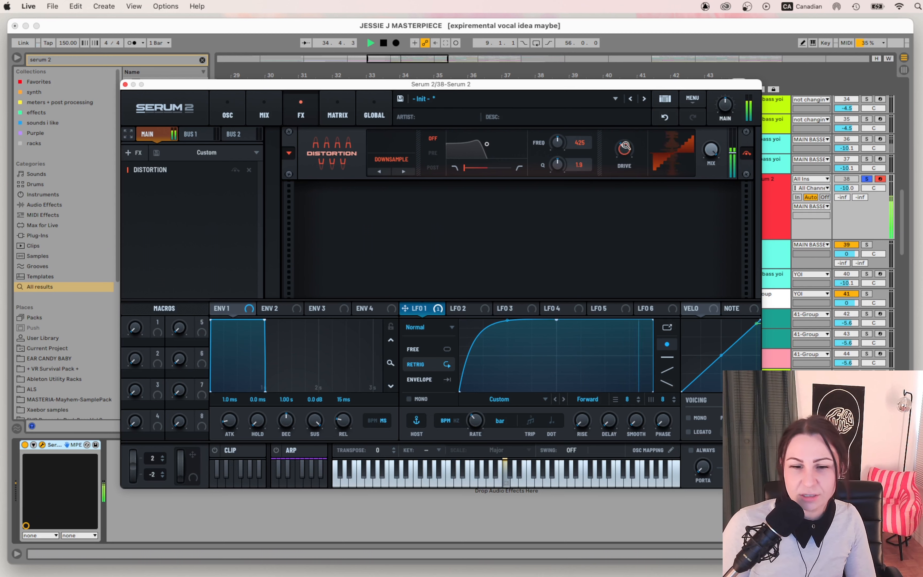
key("space")
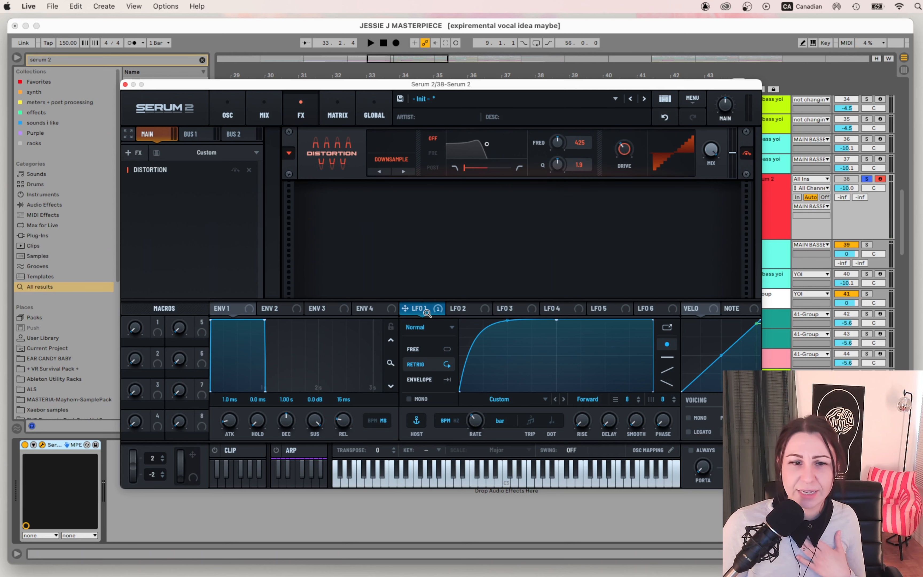
- Assign LFO 1 to the distortion drive at about 15%, lower the drive to about 27%, and audition the bass
left_click_drag(420, 310, 622, 148)
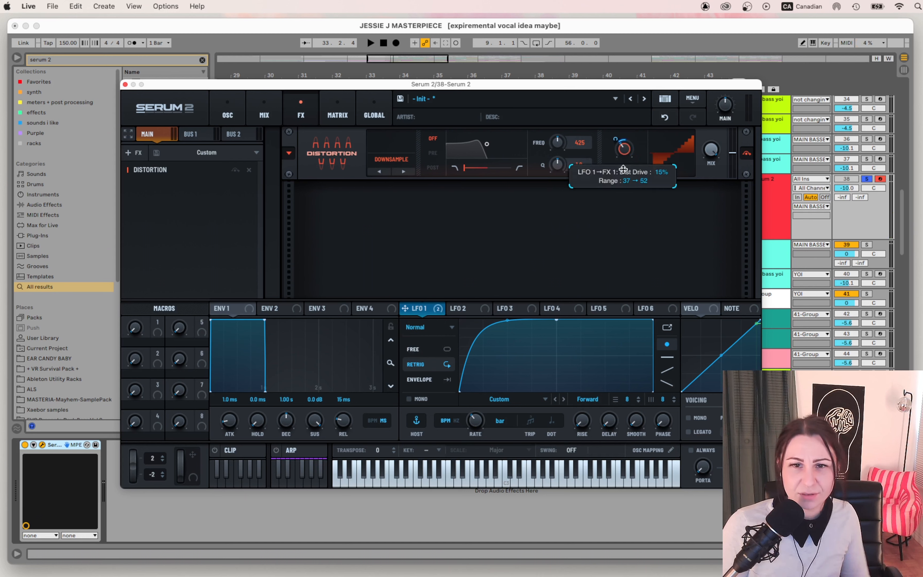
key("space")
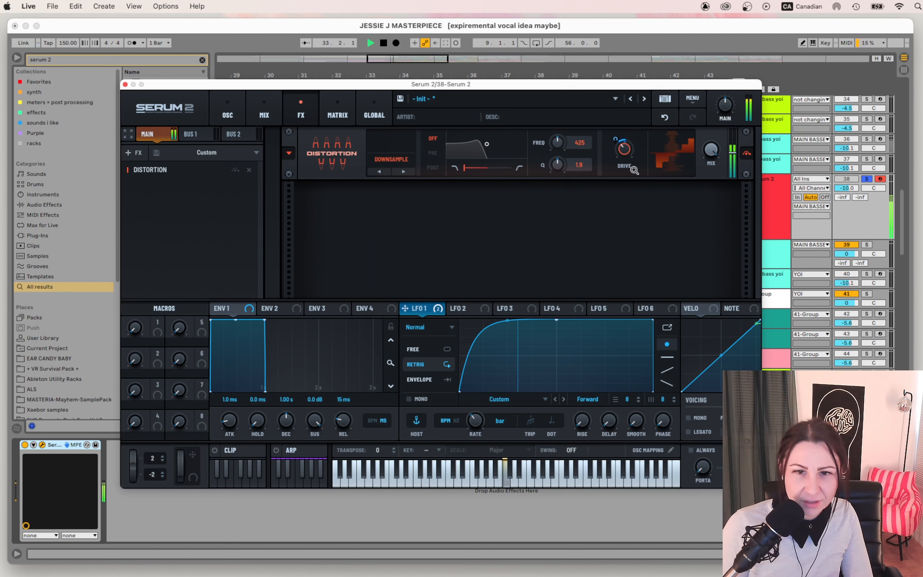
key("space")
mouse_move(620, 144)
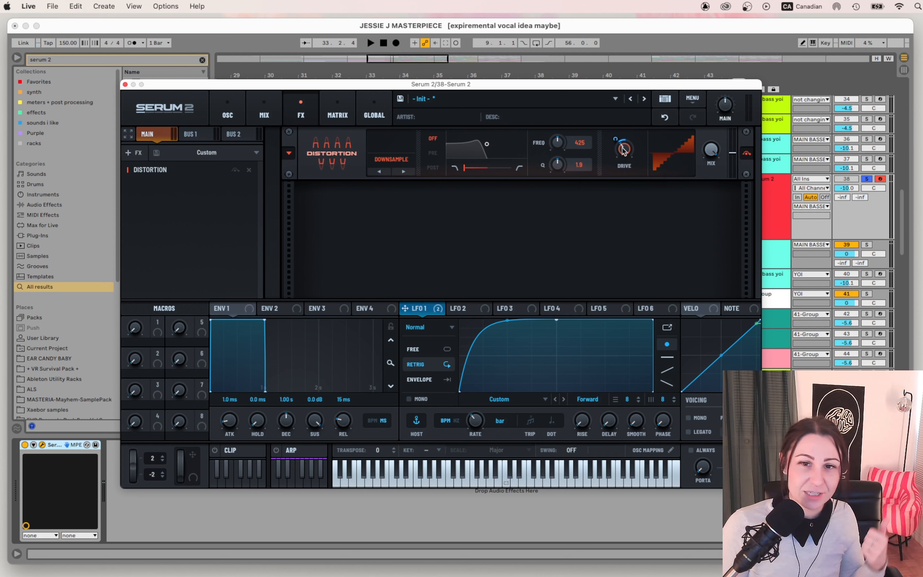
mouse_move(623, 149)
left_mouse_down()
mouse_move(618, 162)
mouse_move(629, 151)
left_mouse_up()
key("space")
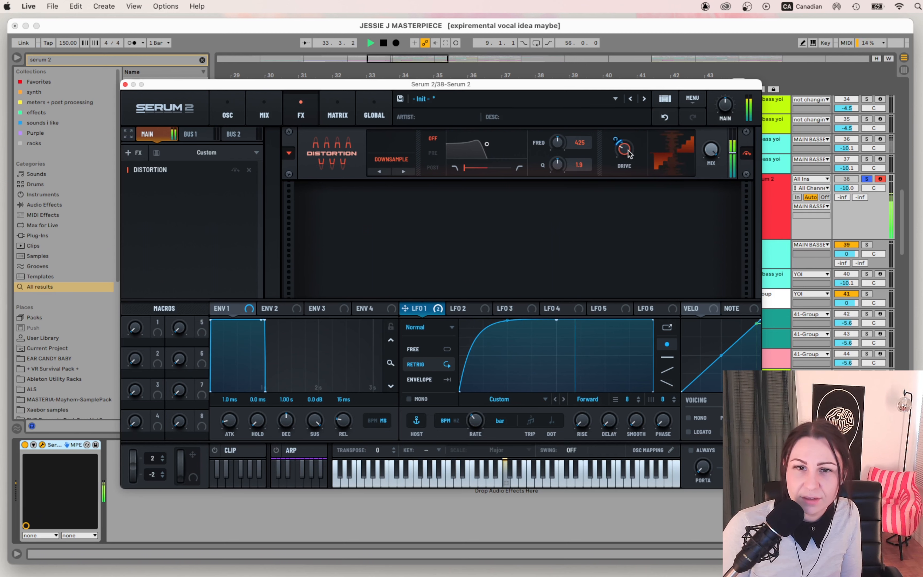
key("space")
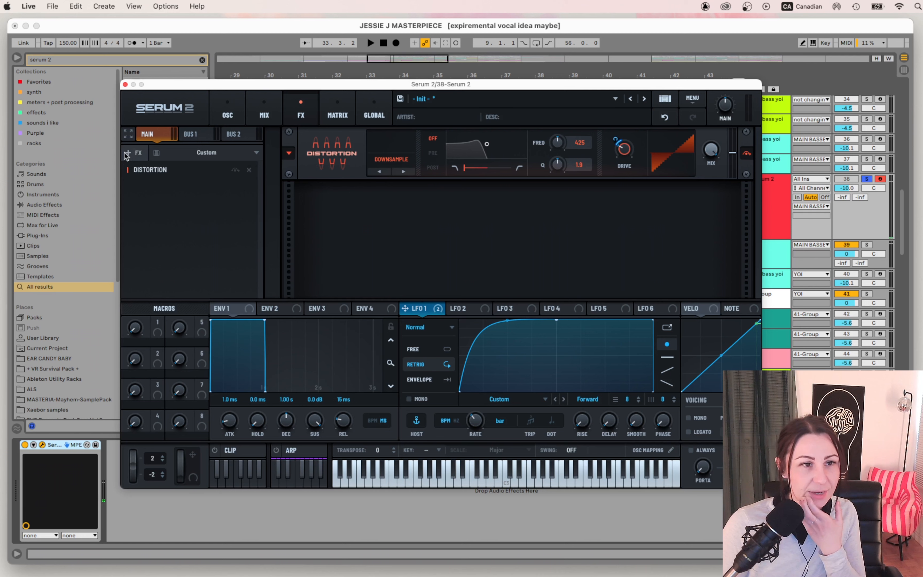
- Add a Compressor in Multiband mode with a 3:1 ratio and set its threshold to about -9.6 dB during playback
left_click(134, 153)
left_click(152, 190)
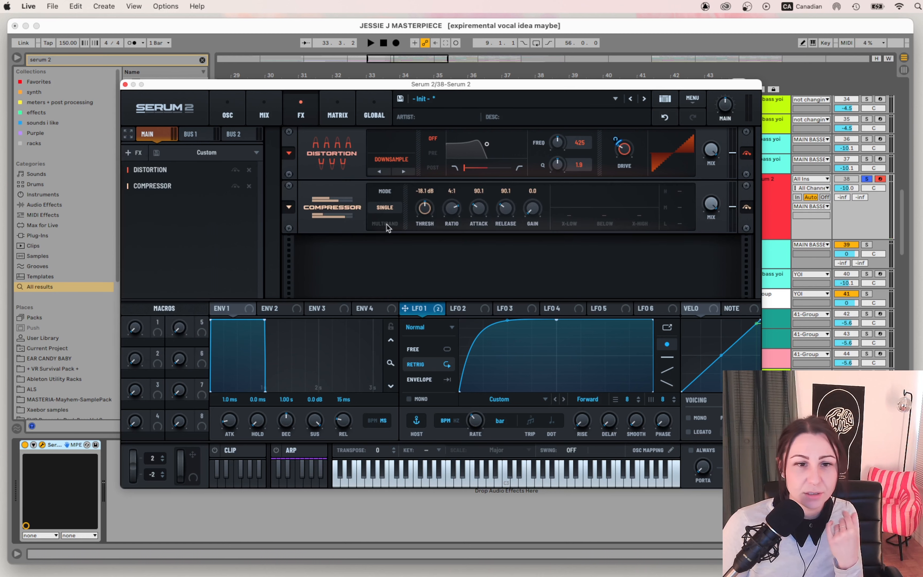
left_click(384, 223)
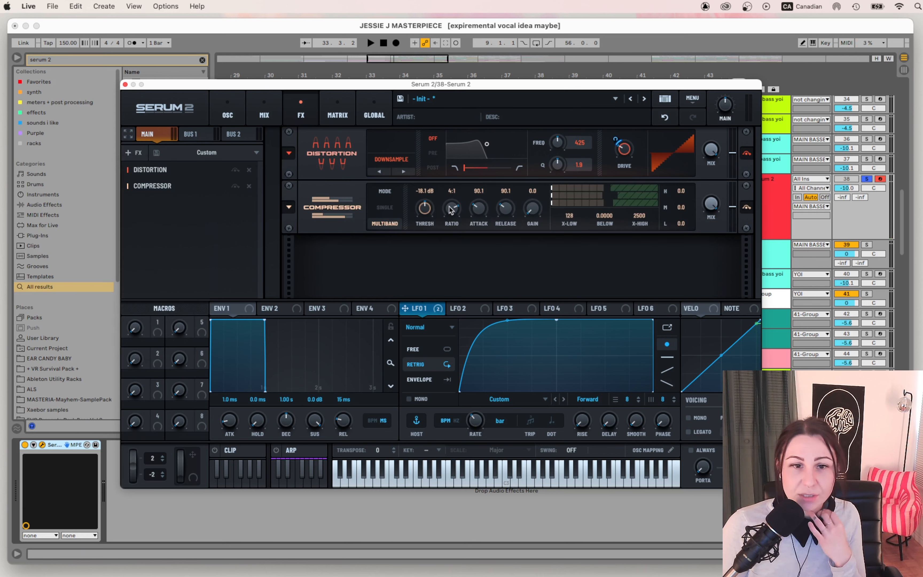
left_click_drag(450, 210, 448, 214)
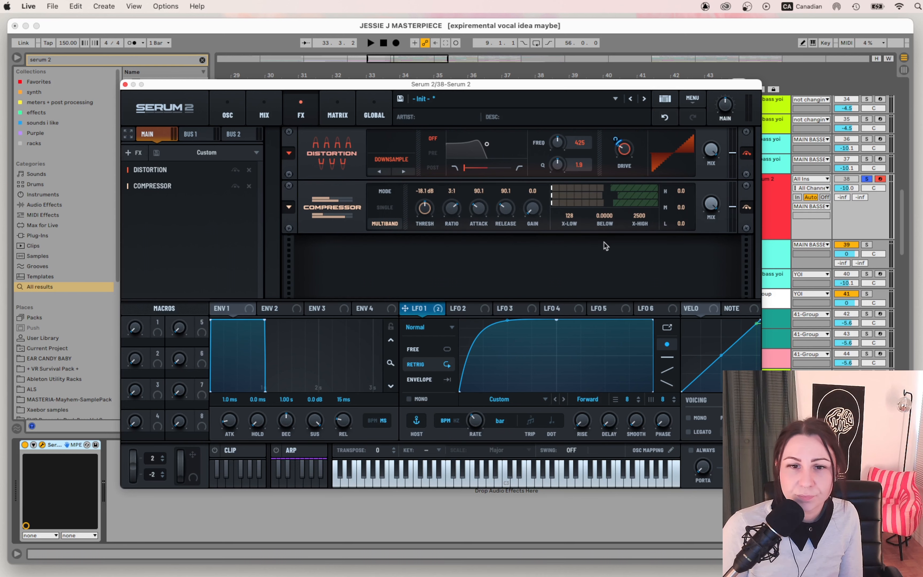
key("space")
left_click_drag(423, 219, 423, 218)
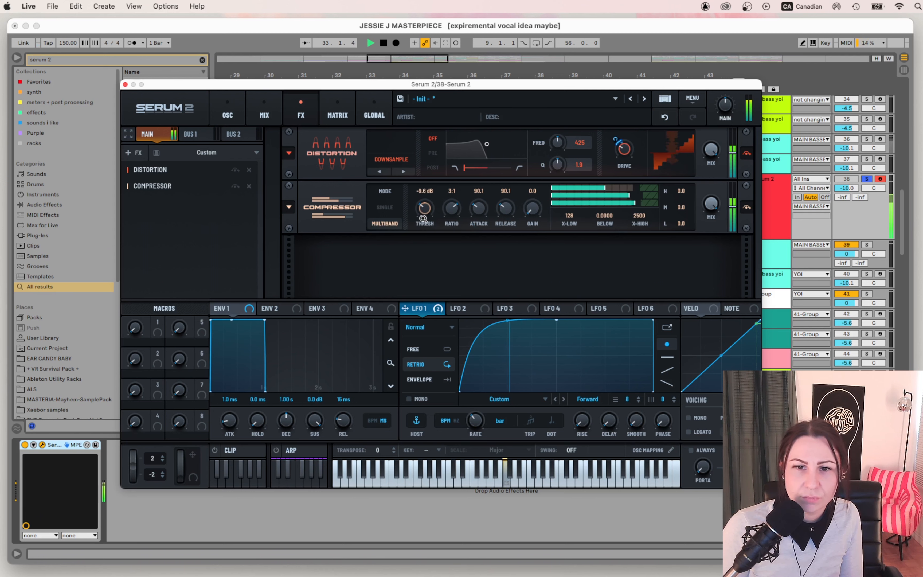
- Raise the distortion drive to about 48% while the bass plays
mouse_move(624, 150)
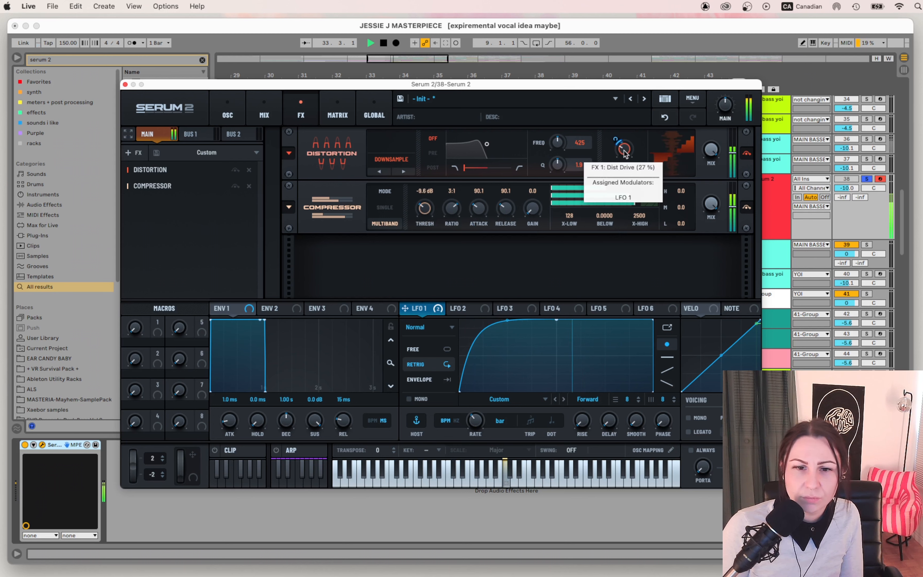
left_click_drag(623, 150, 642, 141)
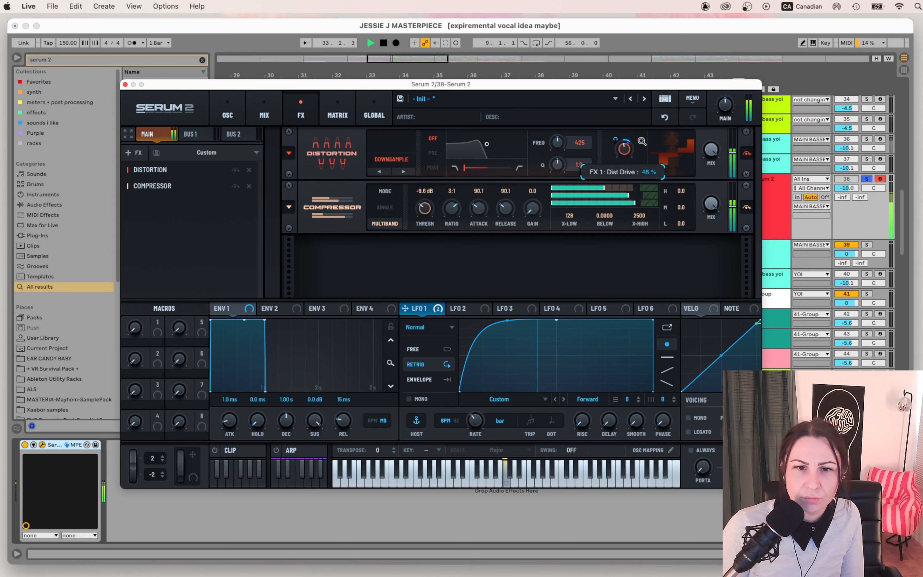
- Audition the sub oscillator at octave -4, return it to -1, and audition it again
left_click(228, 112)
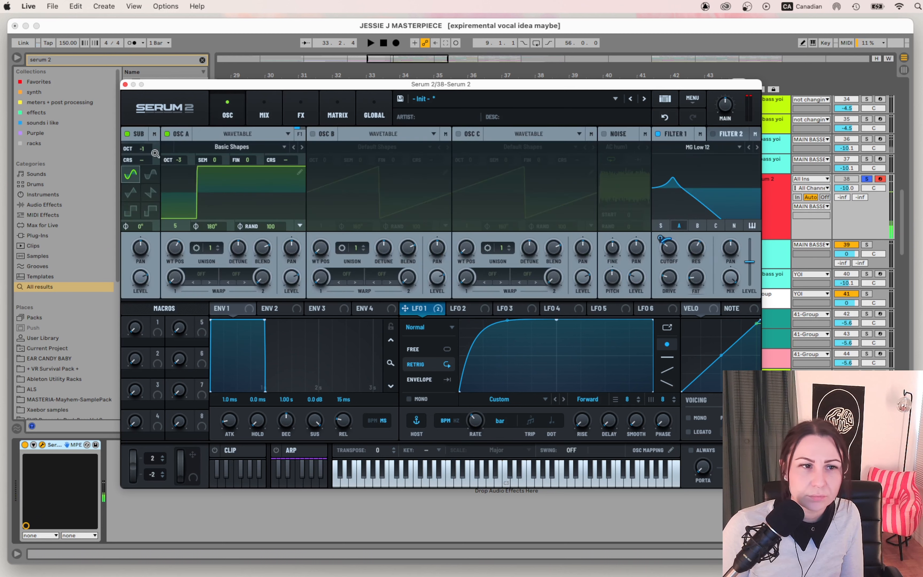
left_click_drag(155, 153, 150, 188)
key("space")
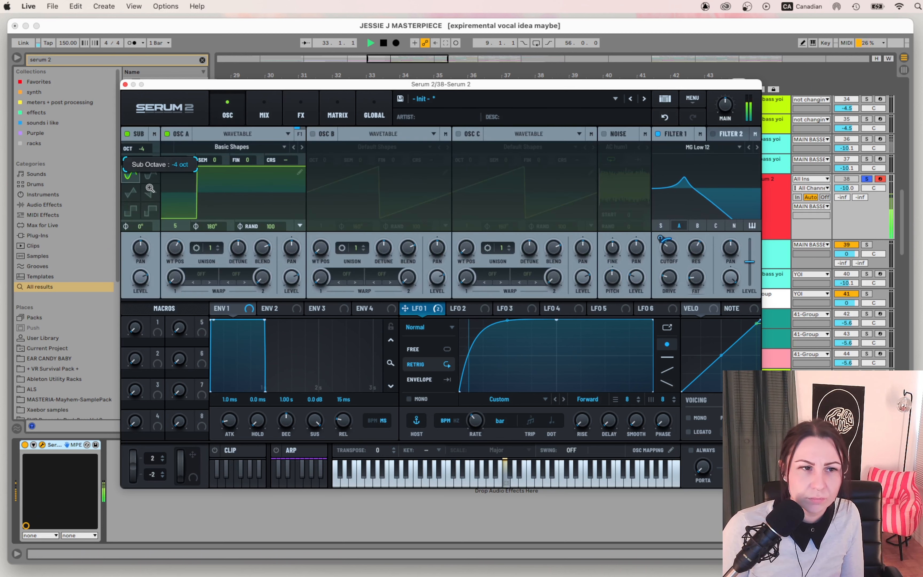
key("space")
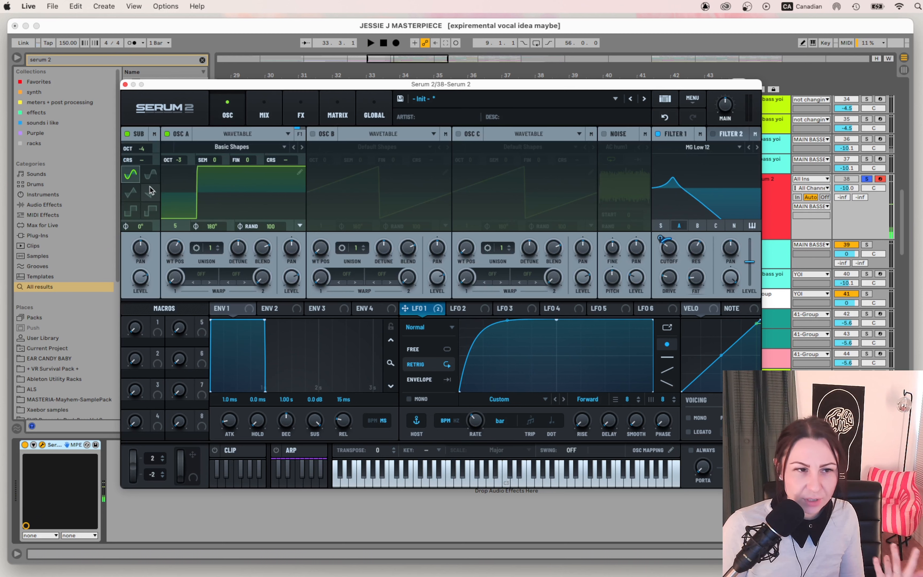
left_click_drag(142, 156, 152, 137)
key("space")
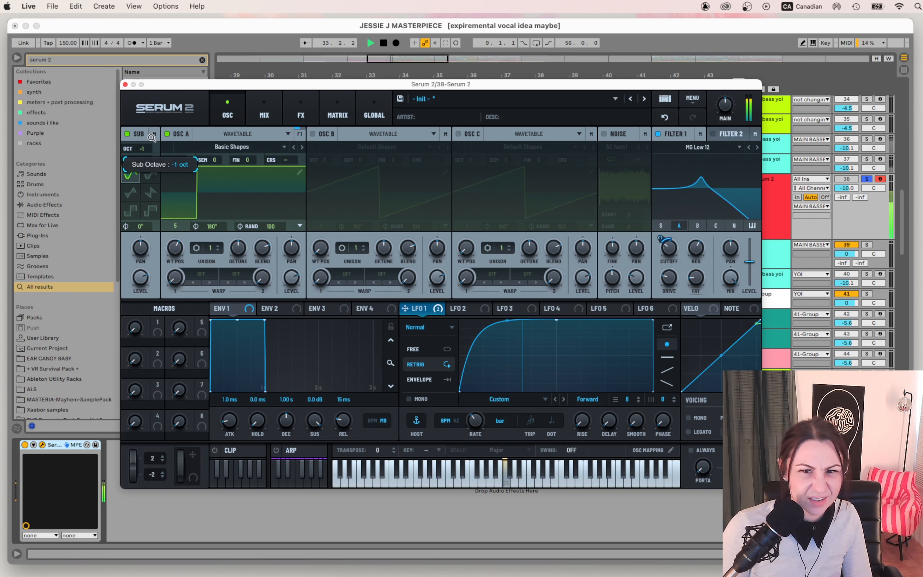
- Route the sub oscillator through Filter 1, set its octave to -4, and stop playback
left_click(667, 228)
left_click_drag(140, 150, 144, 178)
key("space")
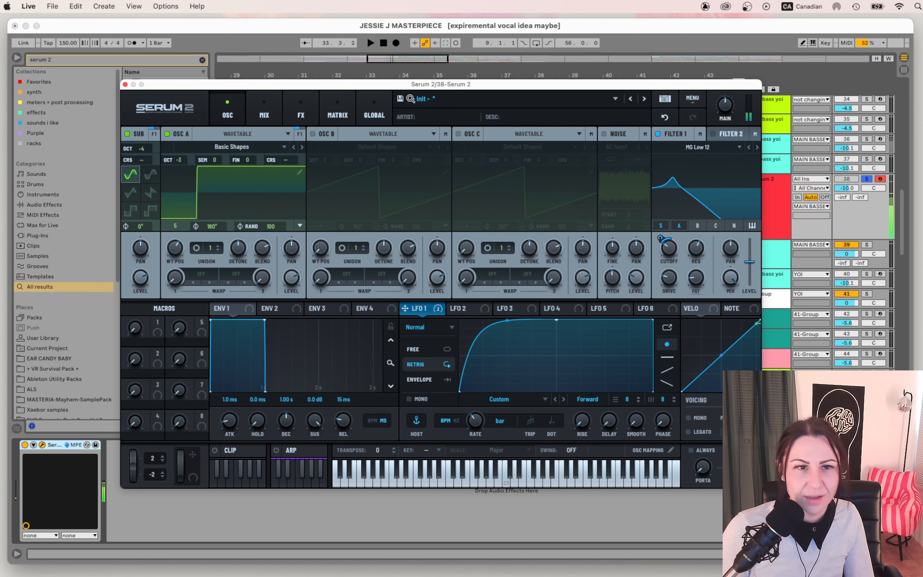
- Add a Hall Reverb after the compressor in the effects chain and lower its decay
left_click(262, 111)
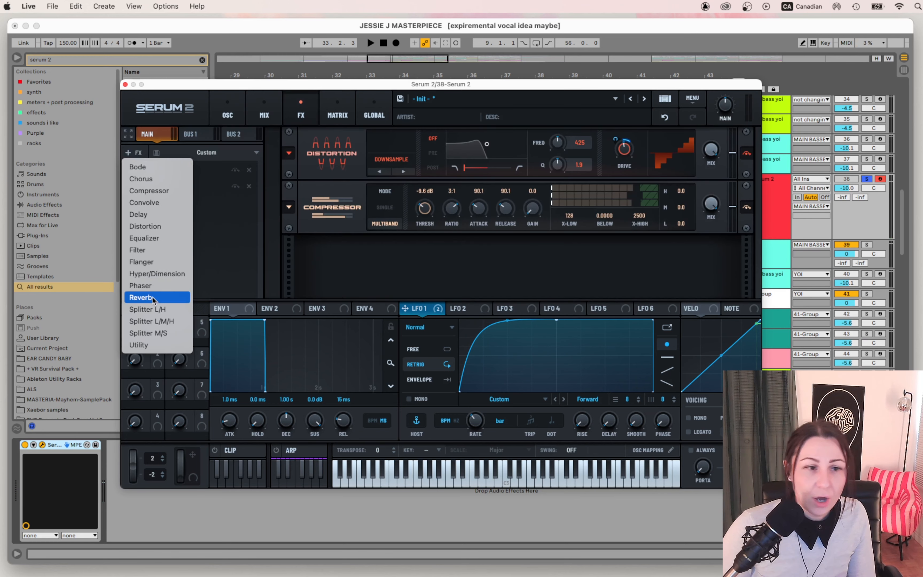
left_click(398, 297)
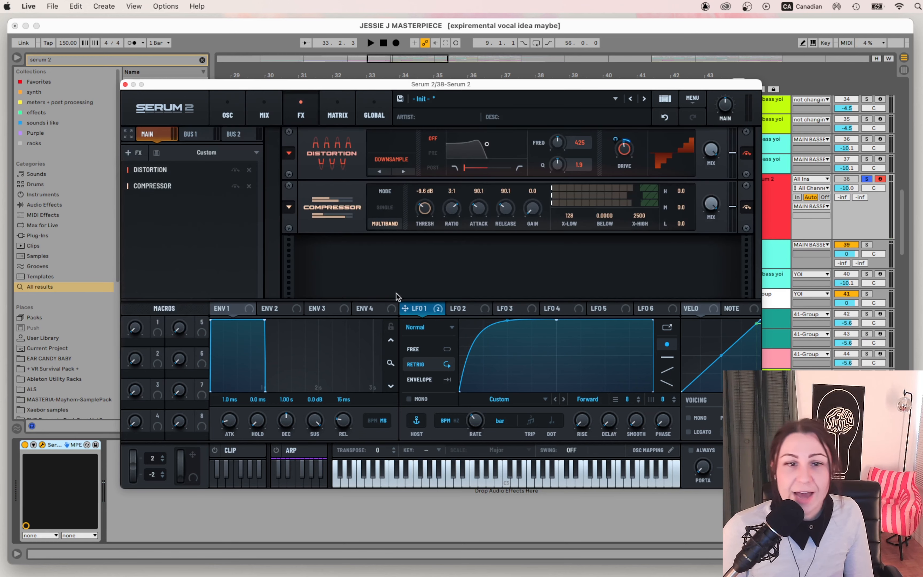
left_click(380, 279)
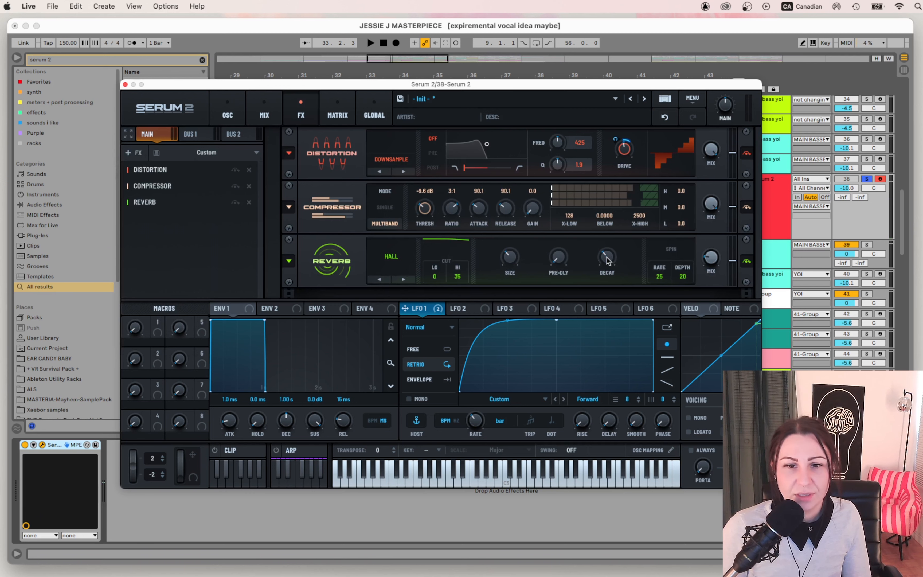
left_click_drag(608, 261, 608, 272)
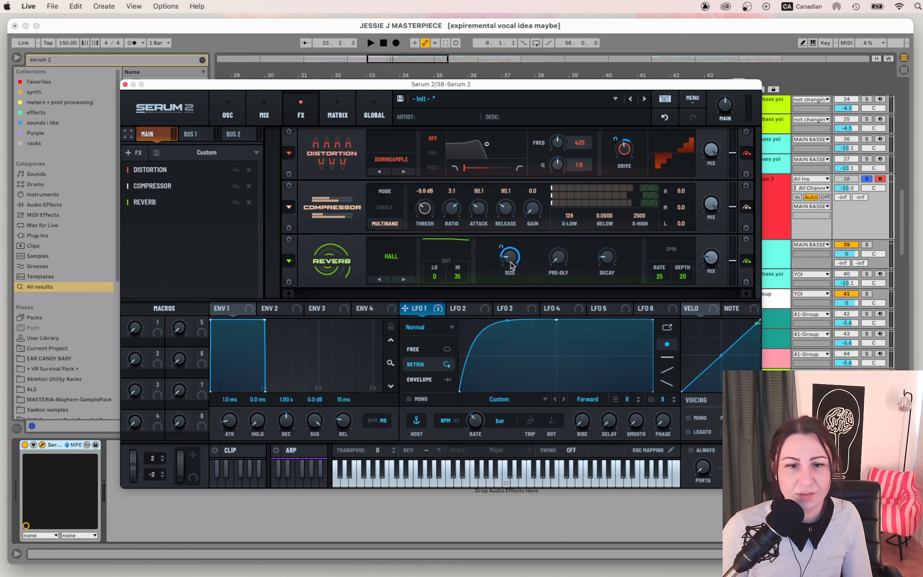
- Assign LFO 1 to the reverb size, reduce the modulation amount, and audition the bass
left_click_drag(506, 260, 524, 299)
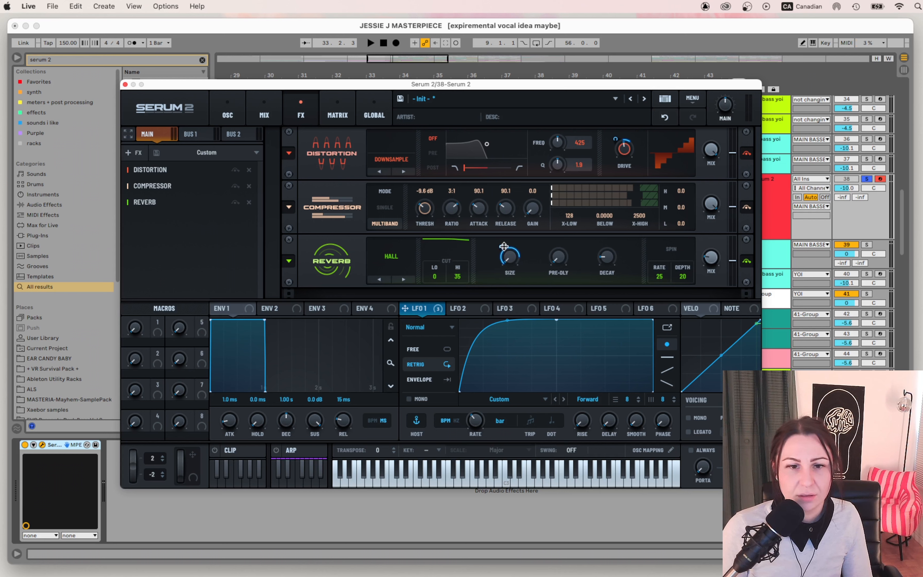
left_click_drag(502, 248, 509, 287)
key("space")
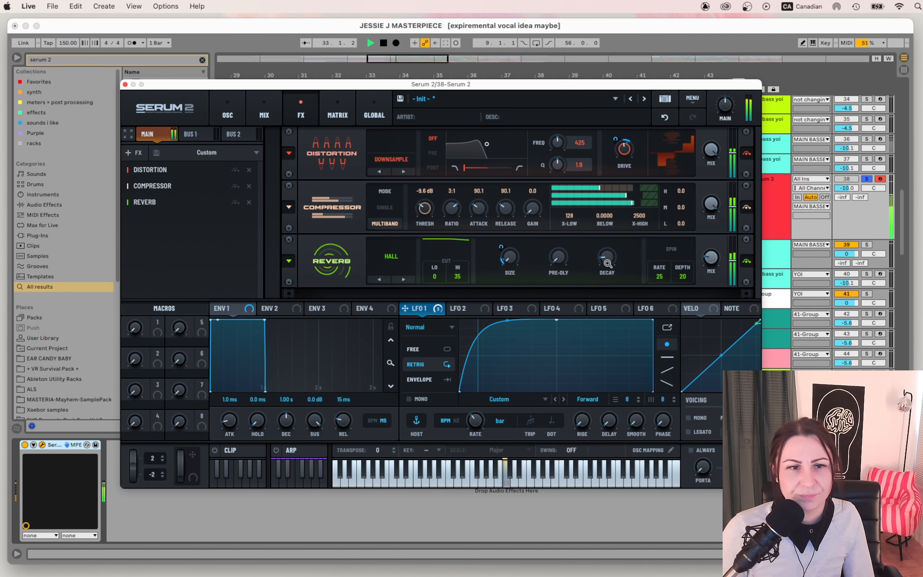
key("space")
mouse_move(605, 256)
key("space")
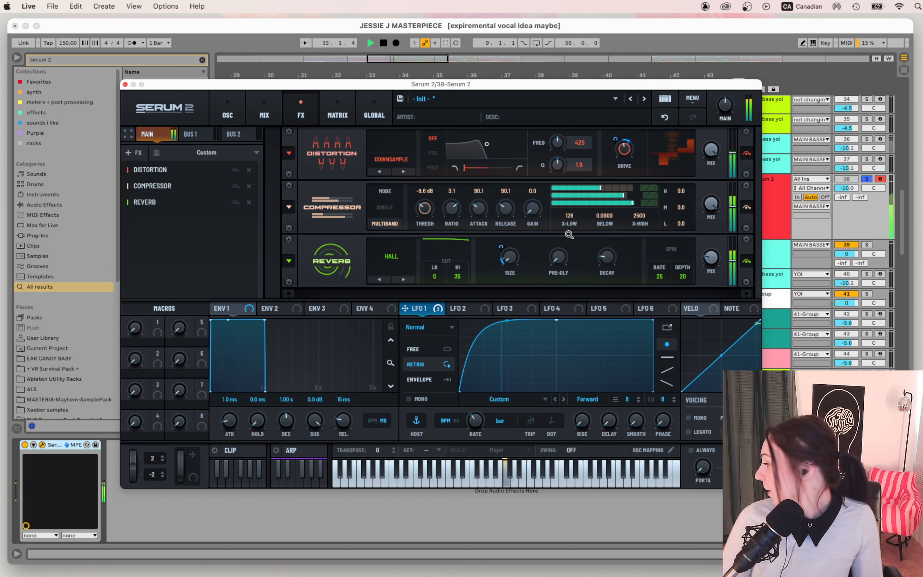
key("space")
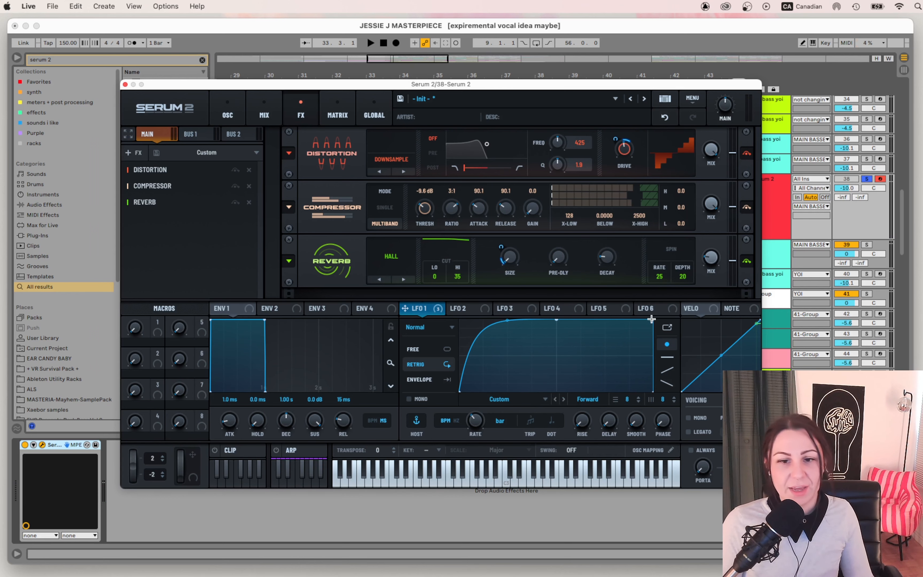
- Reshape the second half of LFO 1 into a two-segment fall to zero, set its rate to 1/2, and start playback
left_click_drag(651, 319, 590, 355)
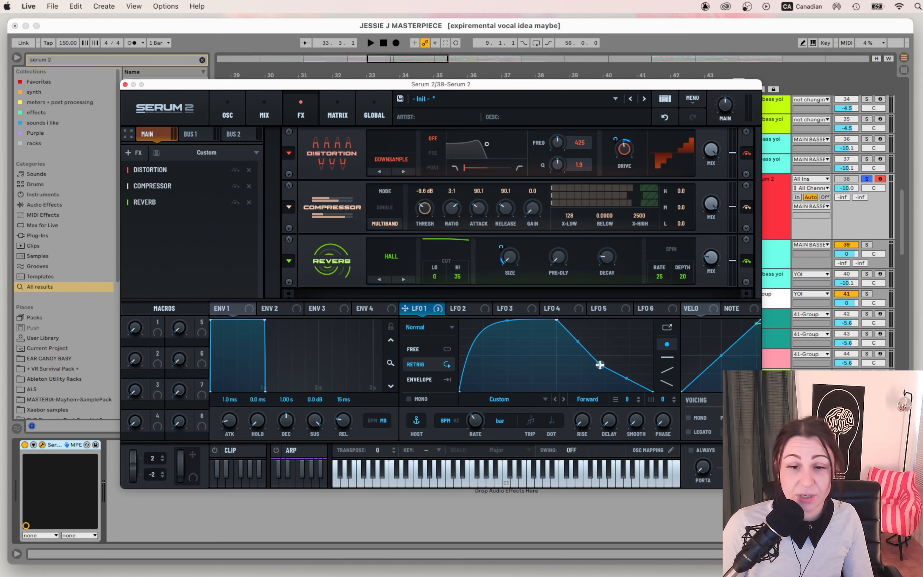
key("space")
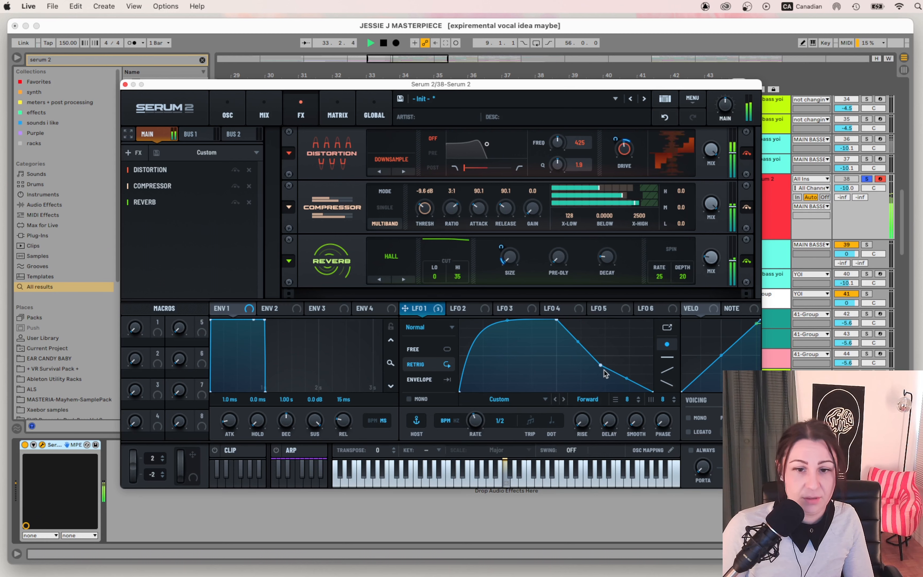
- Move the mid-point of LFO 1's fall higher and later so the curve drops steeply at its end, and stop playback
left_click_drag(601, 365, 632, 343)
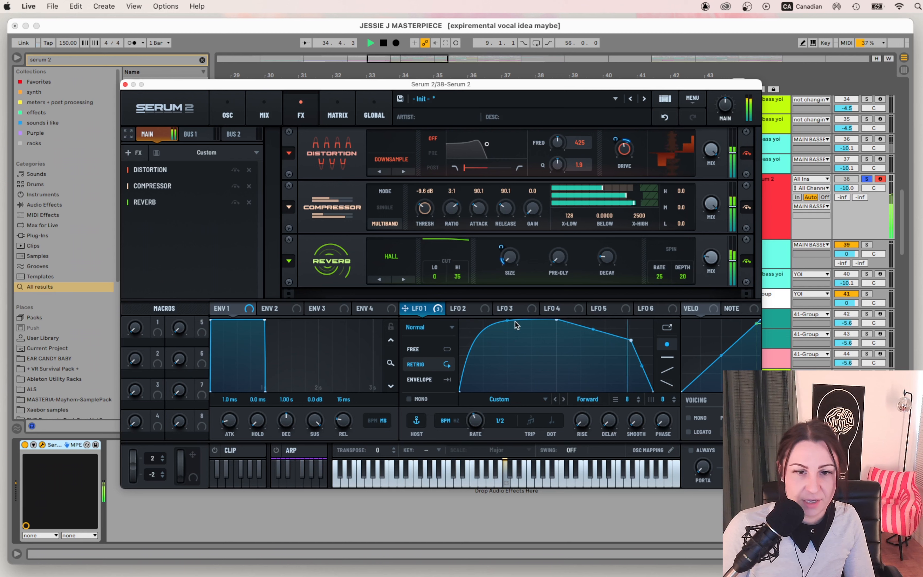
mouse_move(507, 320)
left_mouse_down()
mouse_move(517, 352)
mouse_move(511, 325)
left_mouse_up()
key("space")
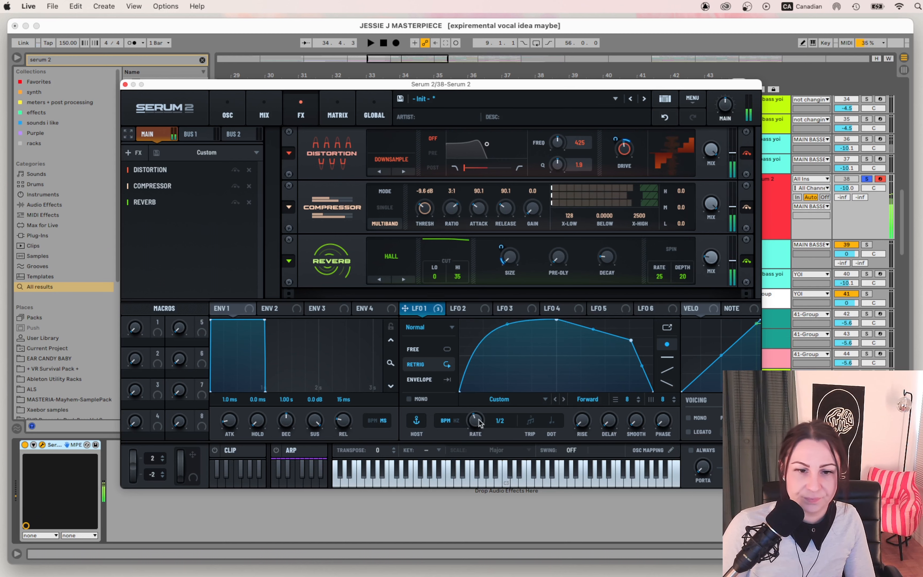
- Audition the bass with LFO 1's rate at 1/16, and finish with the rate at 1/4 and playback stopped
left_click_drag(480, 423, 482, 420)
key("space")
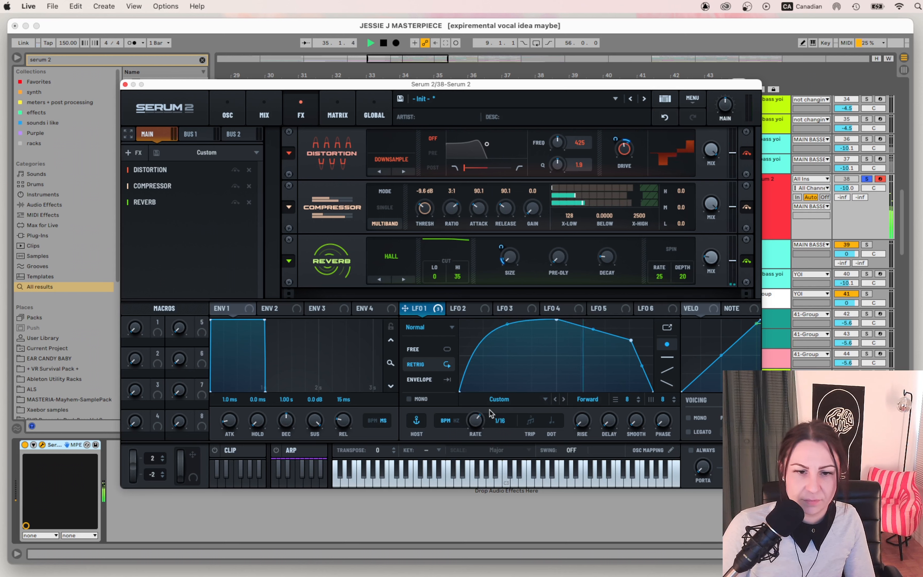
left_click_drag(486, 418, 486, 415)
key("space")
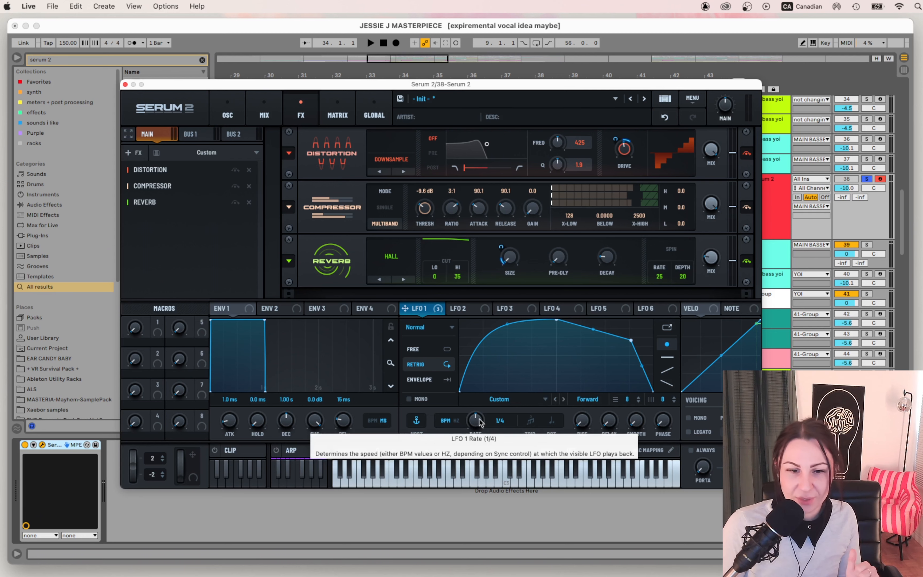
- Hold the second half of LFO 1 flat at maximum, audition at a rate of 8 bar, and soften its rising curve
left_click_drag(631, 339, 682, 296)
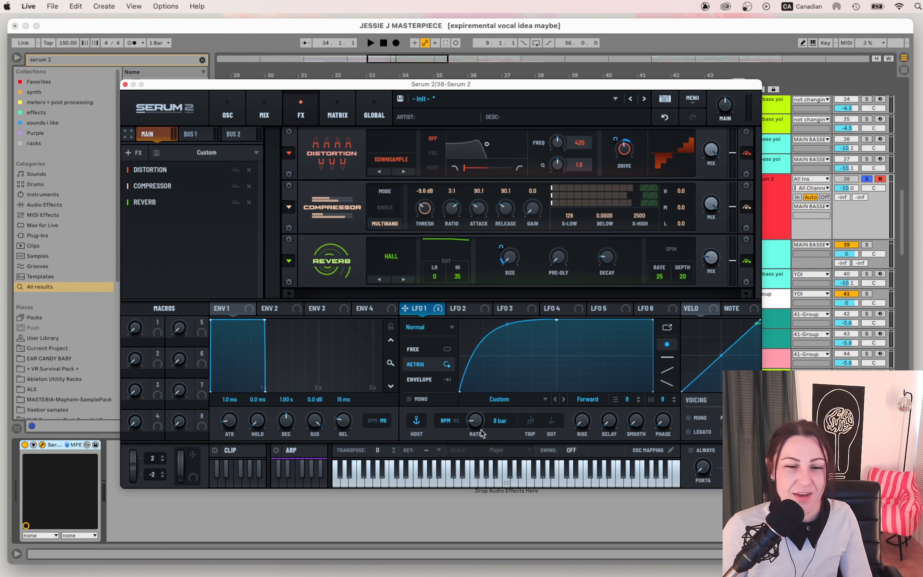
key("space")
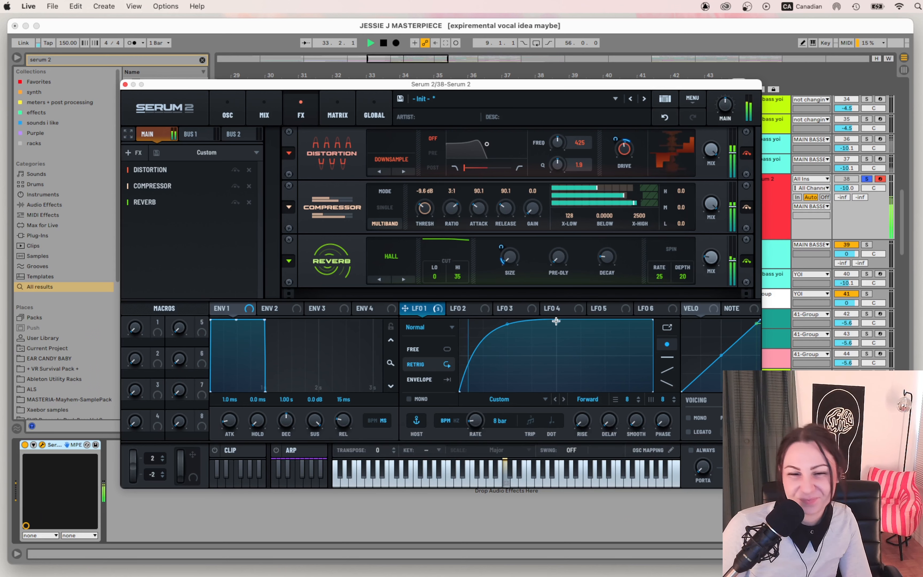
left_click_drag(508, 324, 473, 331)
key("space")
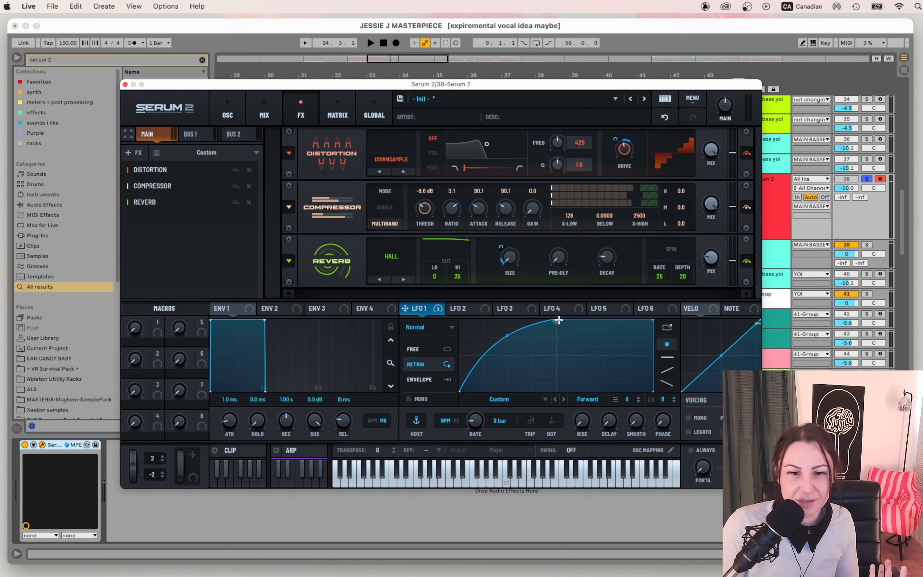
- Lower LFO 1's plateau to about half height and audition the bass at rates of 4 bar and 1 bar
left_click_drag(559, 320, 555, 354)
left_click_drag(648, 321, 658, 356)
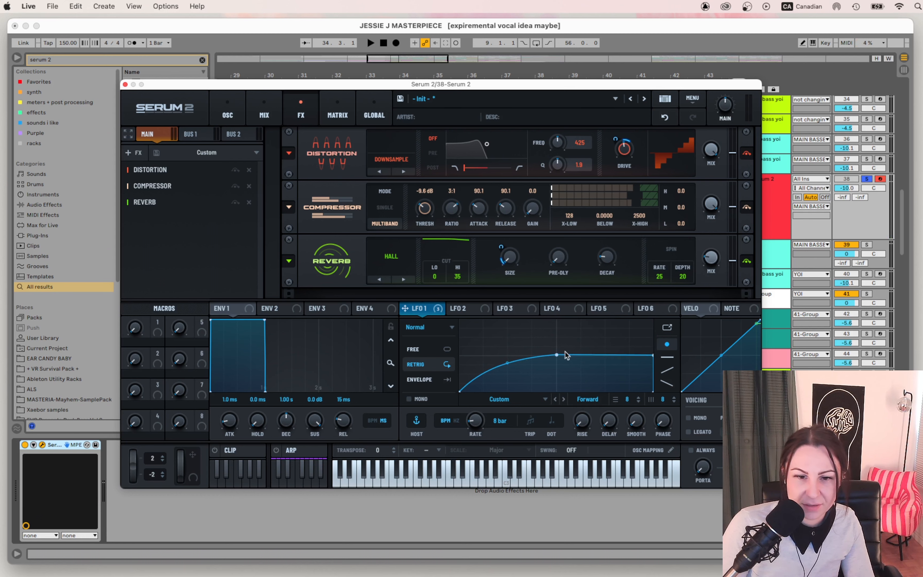
key("space")
left_click_drag(474, 421, 473, 412)
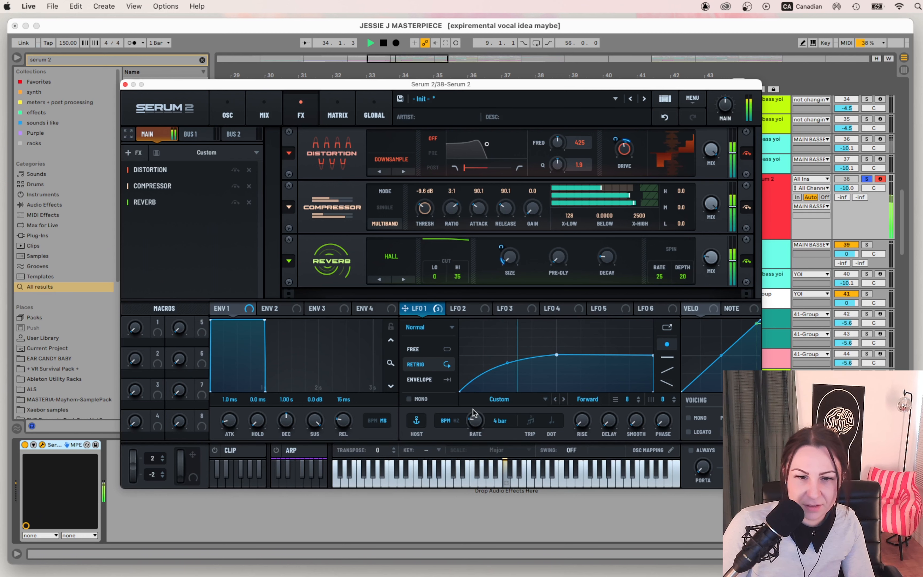
key("space")
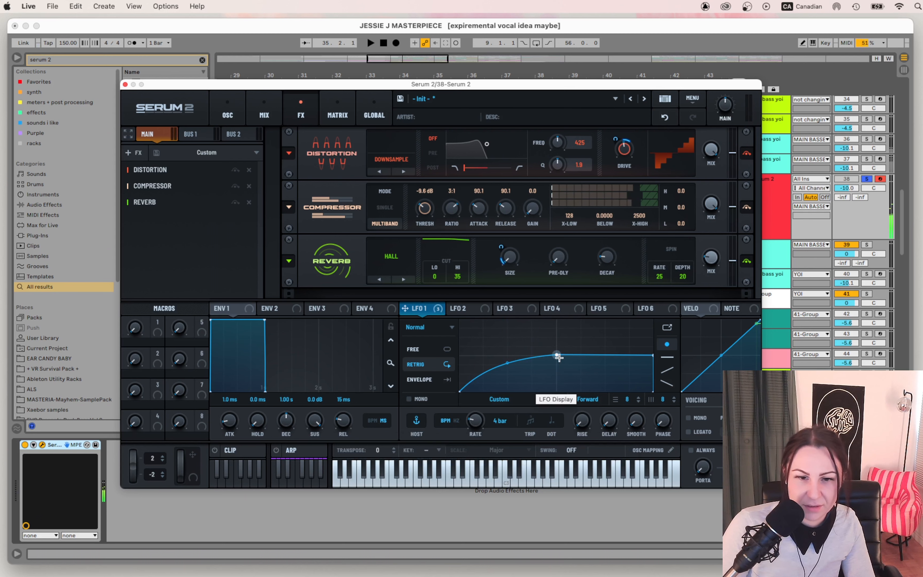
key("space")
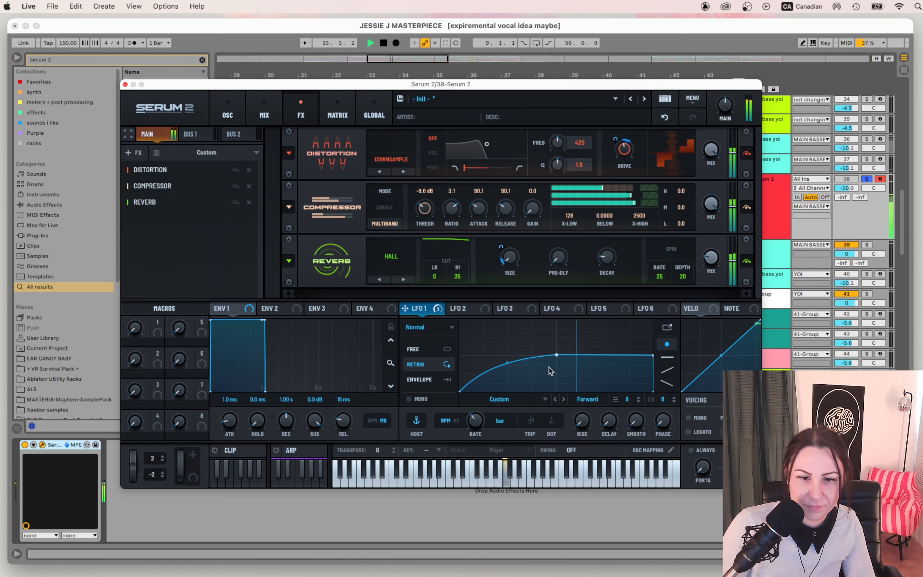
- Nudge the start of LFO 1's plateau slightly lower, stop playback, and open the mixer page
mouse_move(557, 355)
left_mouse_down()
mouse_move(556, 315)
mouse_move(548, 355)
mouse_move(515, 357)
mouse_move(502, 375)
mouse_move(545, 371)
mouse_move(568, 357)
mouse_move(555, 359)
left_mouse_up()
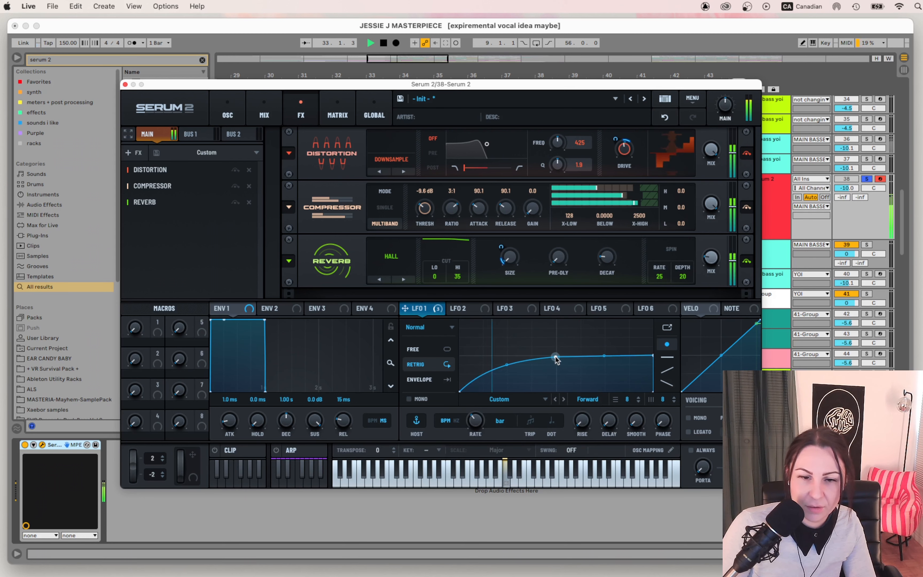
key("space")
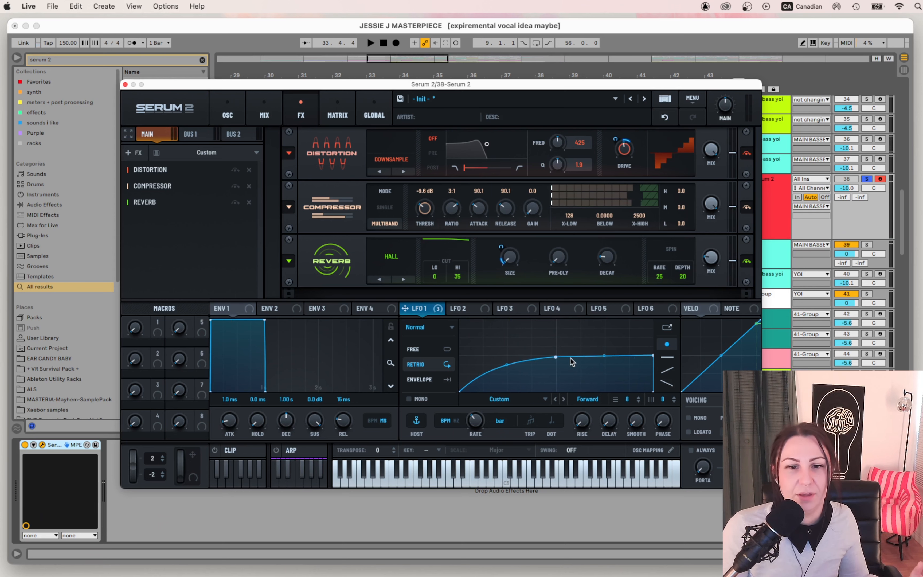
left_click(264, 113)
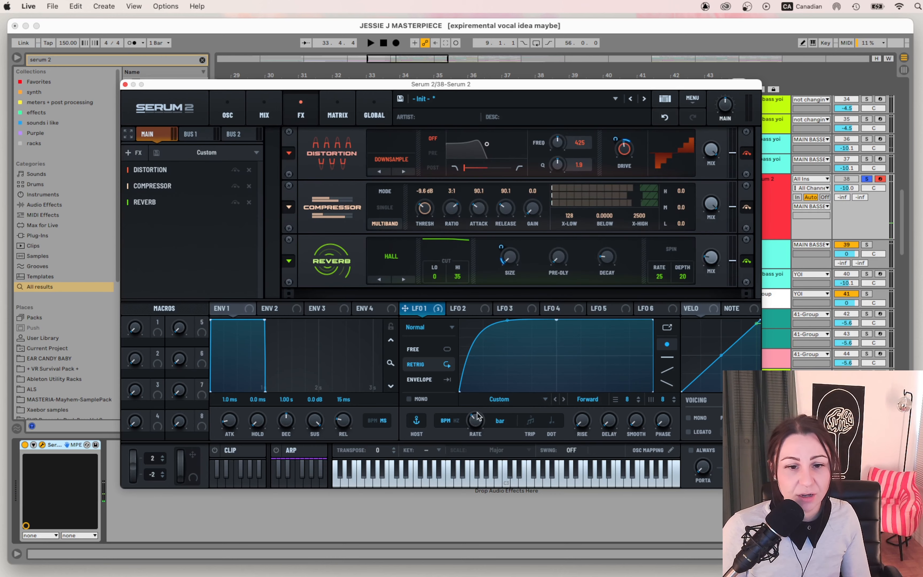
- Audition the full-height LFO 1 curve at rates of 1/4, 1/8, 1/2 and 2 bar, and finish at 1 bar
key("space")
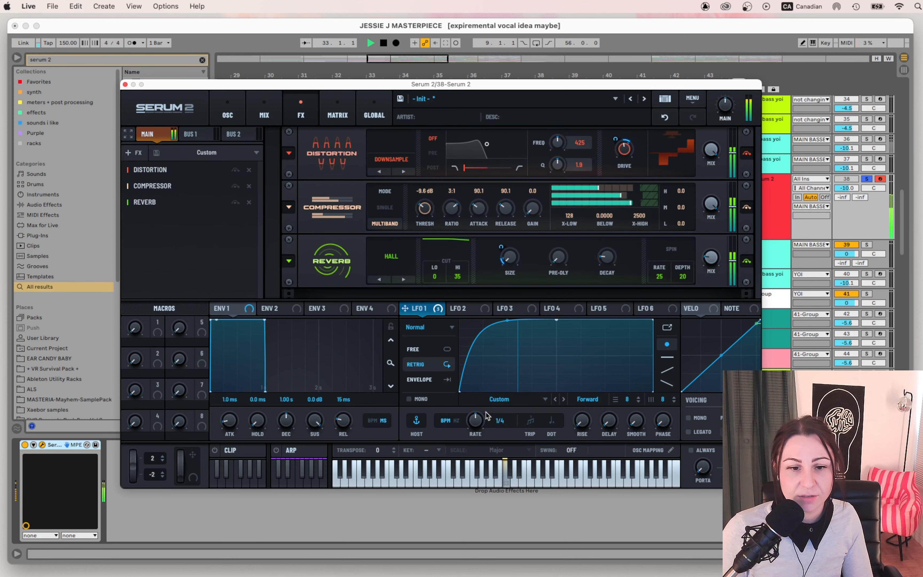
key("space")
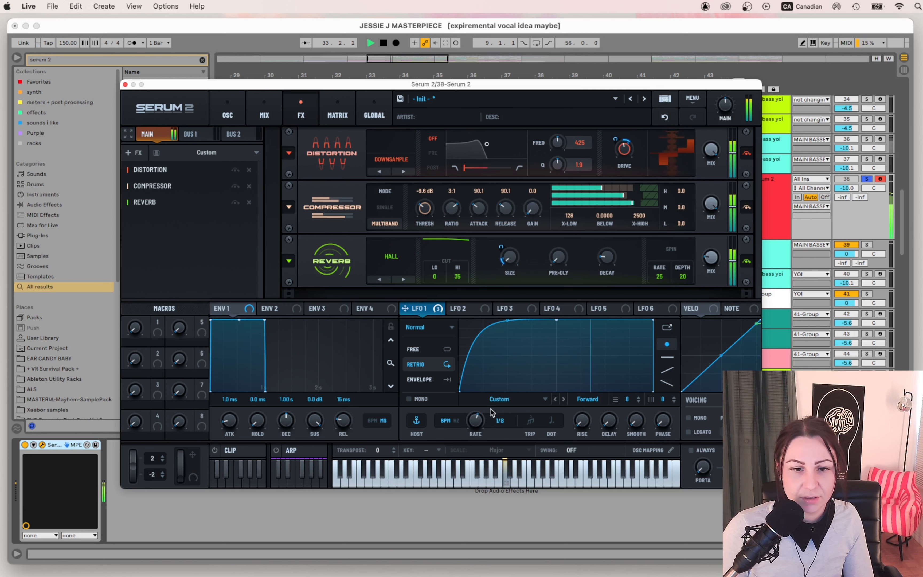
key("space")
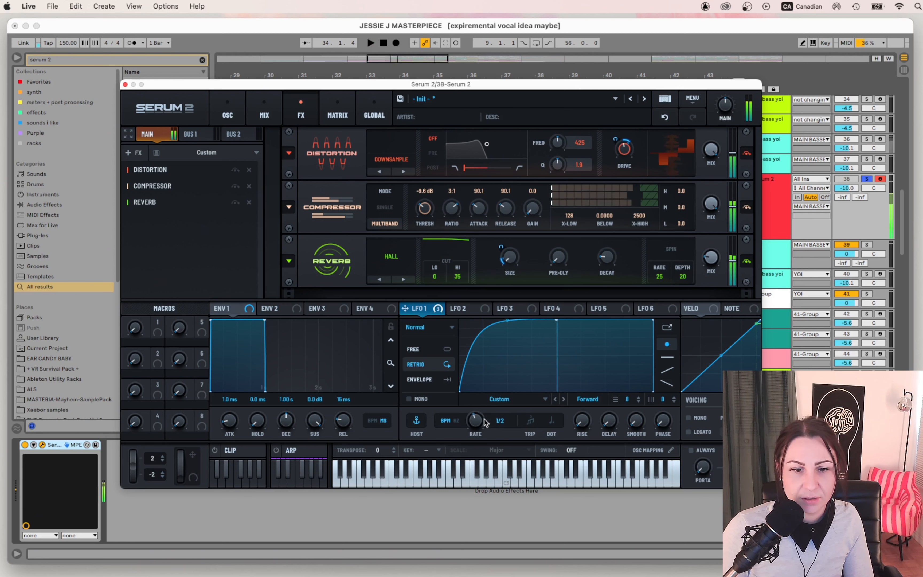
key("space")
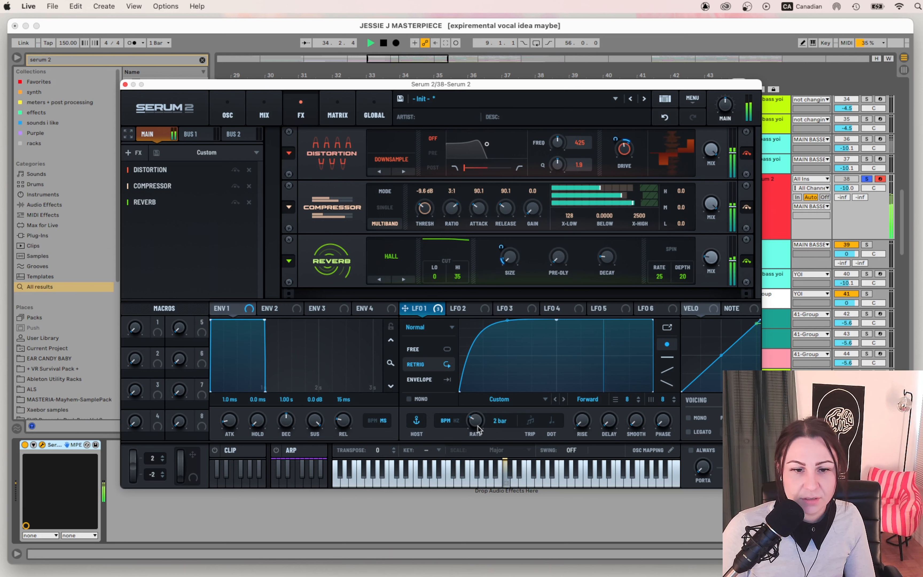
key("space")
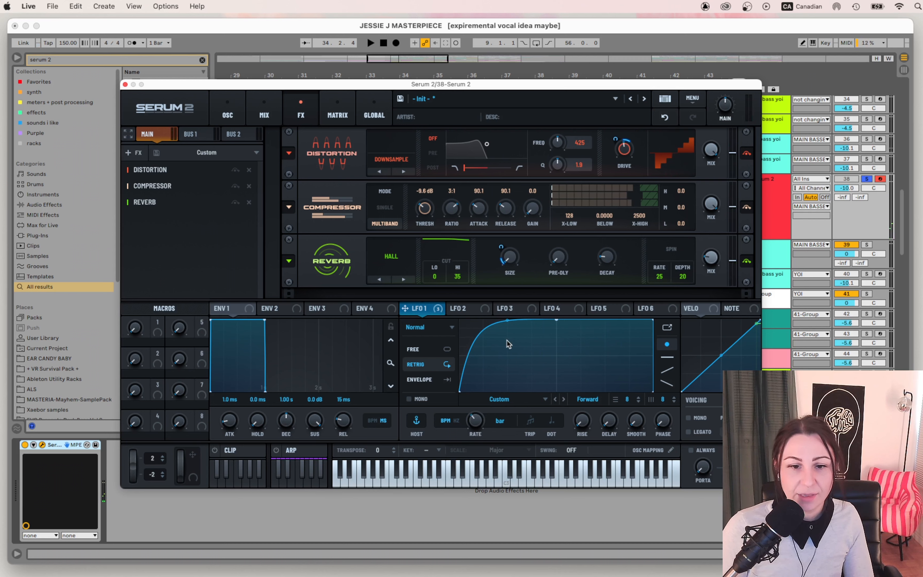
- Add two rise-and-drop pulses, each one grid division wide, at the start of LFO 1
left_click_drag(521, 341, 487, 319)
left_click_drag(519, 358, 484, 391)
double_click(516, 328)
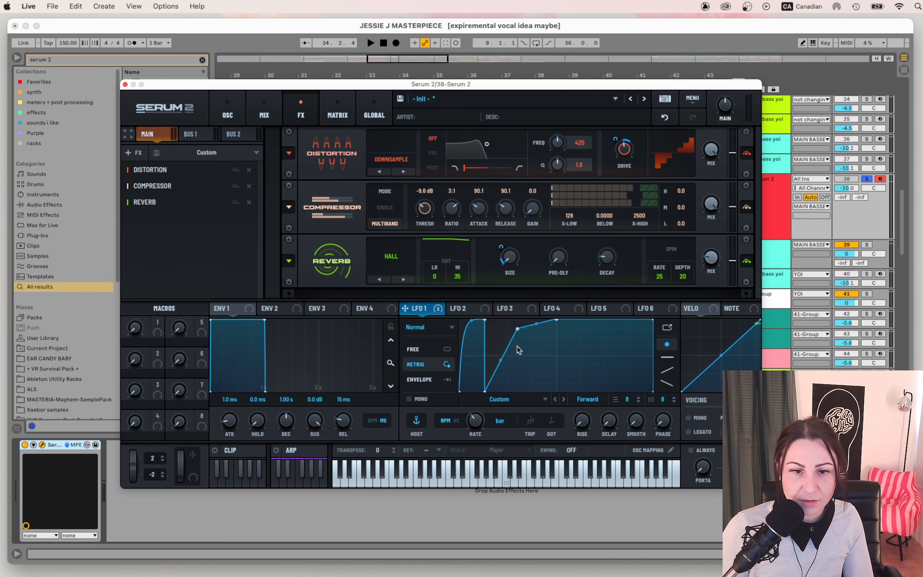
left_click_drag(516, 328, 496, 396)
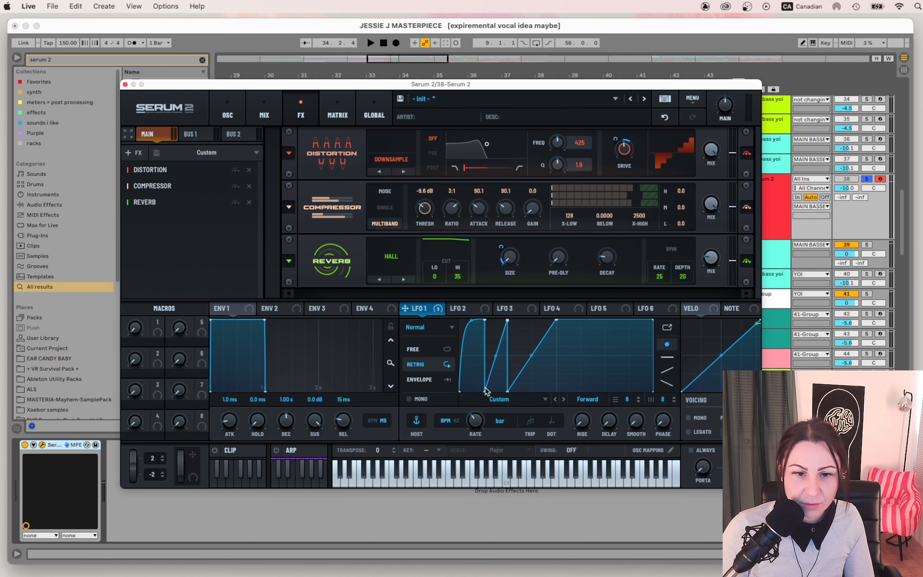
- Curve the second pulse's rise in LFO 1 and add a third curved pulse one grid division wide
left_click_drag(495, 354, 471, 330)
left_click_drag(531, 355, 531, 323)
double_click(569, 332)
left_click_drag(568, 332, 556, 392)
left_click_drag(556, 320, 532, 318)
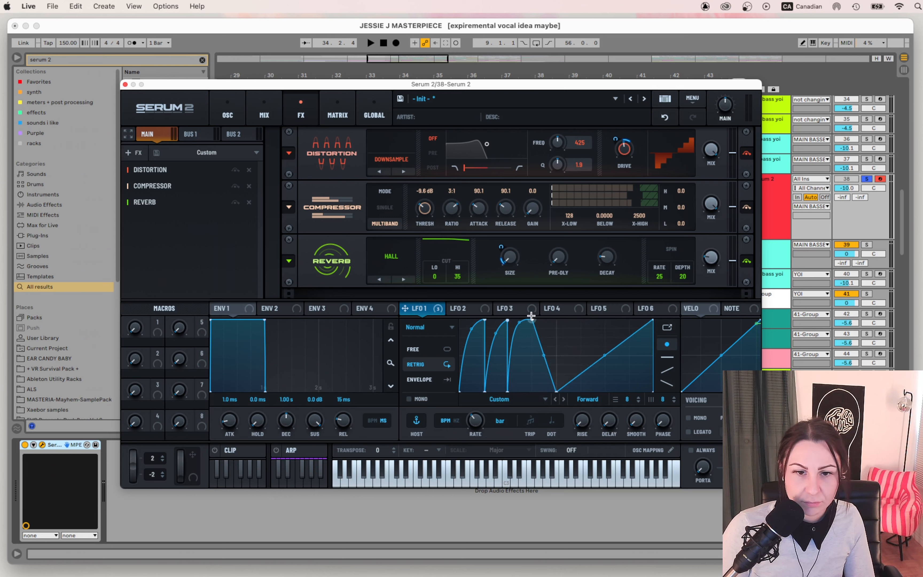
left_click_drag(557, 391, 532, 392)
- Soften the rises of the first and third LFO 1 pulses to match the second, and audition the pattern
left_click_drag(519, 323, 519, 335)
left_click_drag(472, 328, 472, 342)
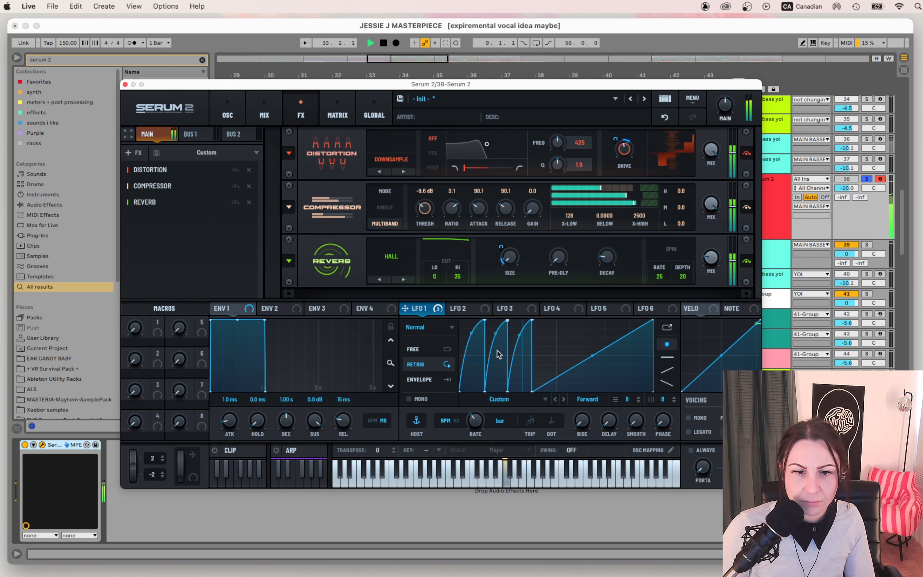
key("space")
- Add a fourth curved pulse, one grid division wide, up to LFO 1's midpoint and audition it
double_click(583, 334)
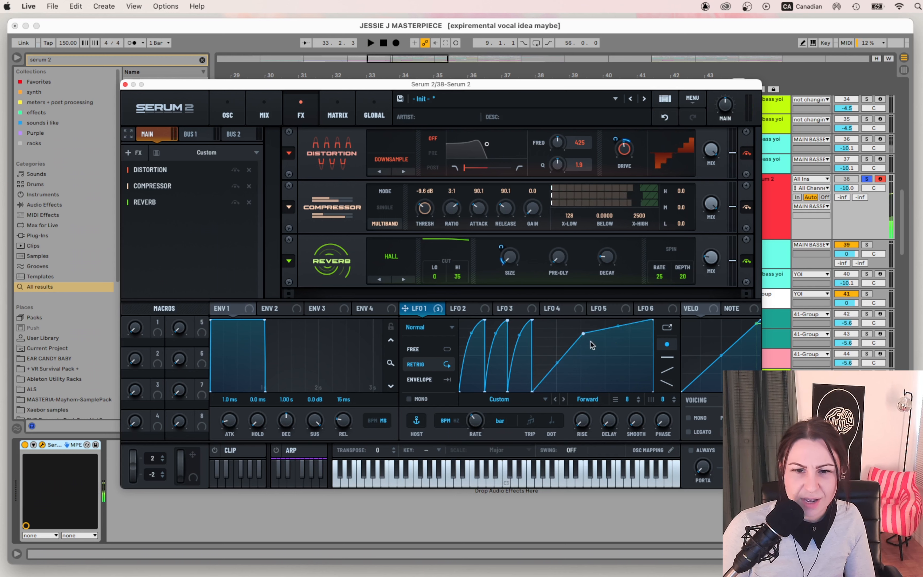
left_click_drag(583, 334, 554, 320)
double_click(601, 363)
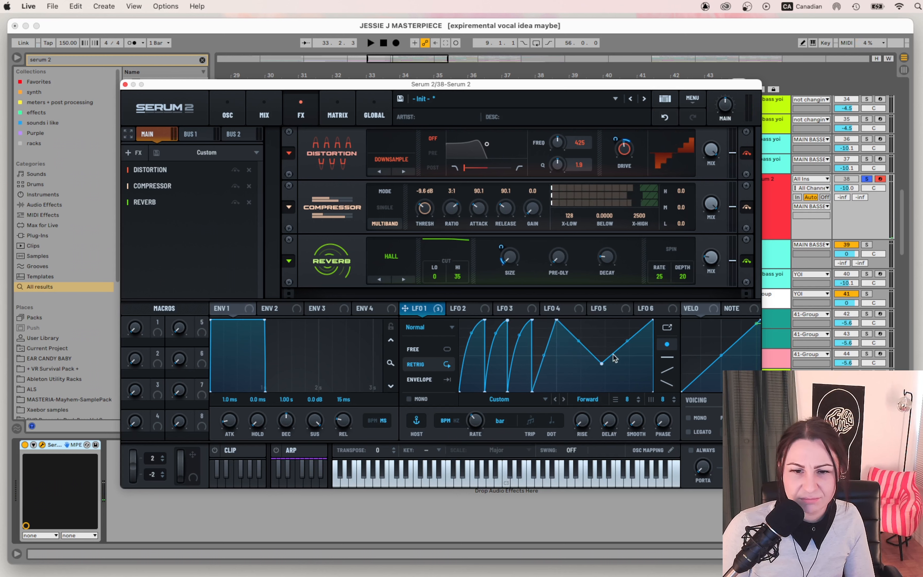
left_click_drag(602, 363, 546, 391)
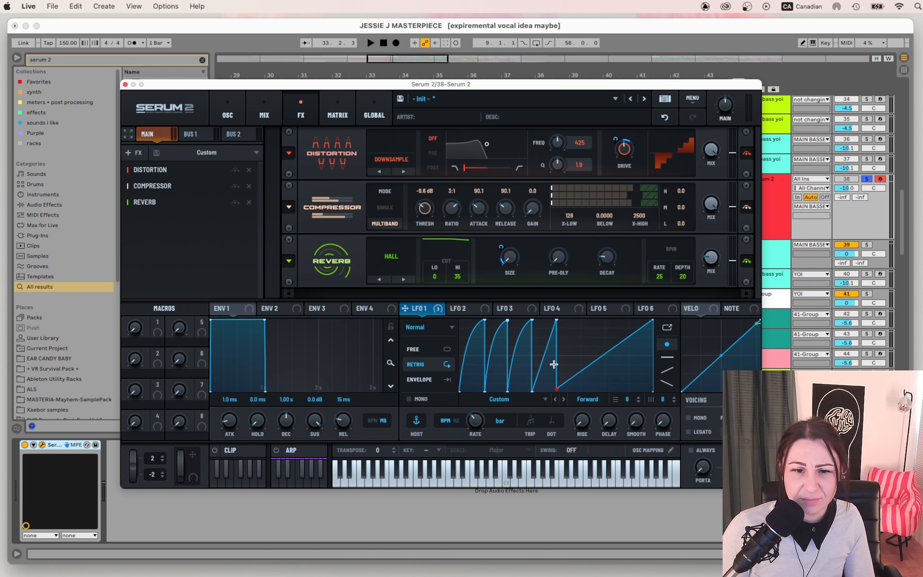
left_click_drag(542, 355, 534, 343)
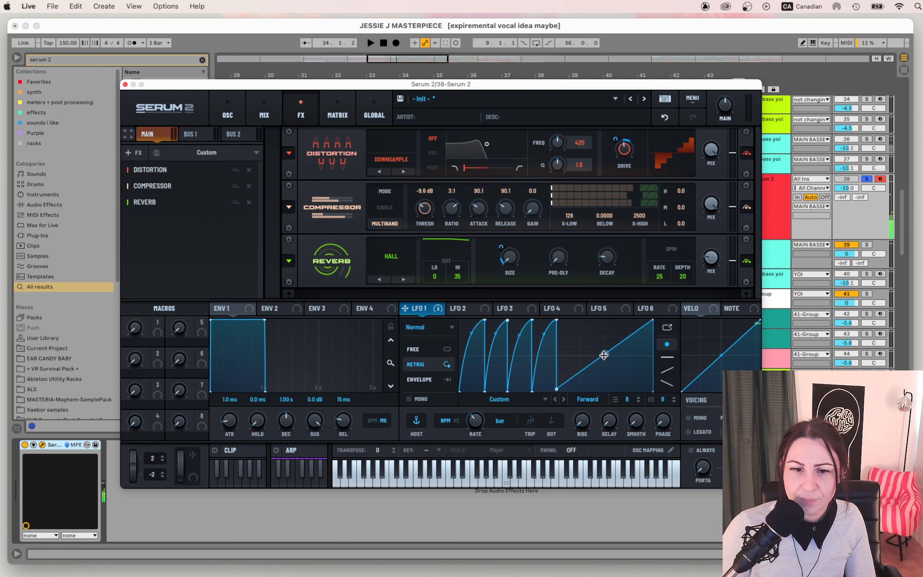
key("space")
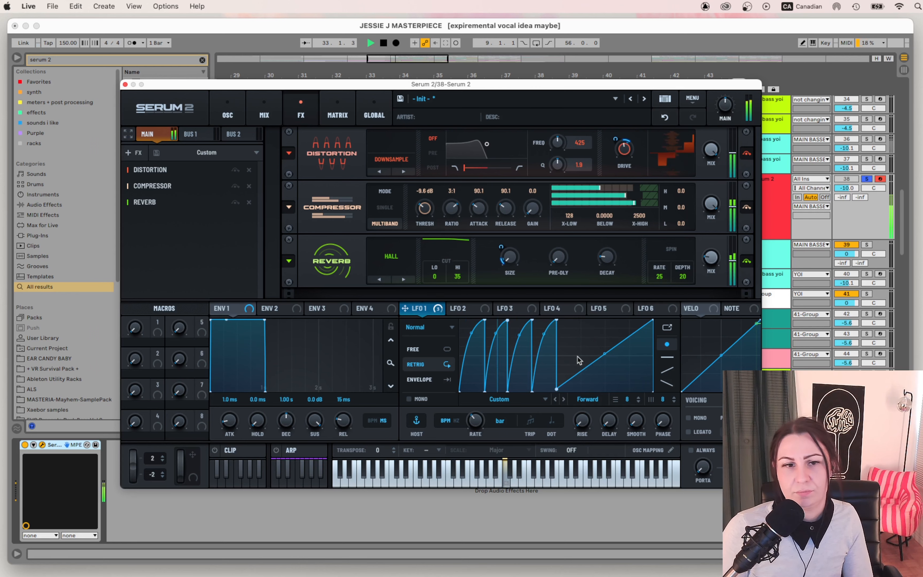
key("space")
- Straighten the rise of LFO 1's fourth pulse and audition the bass with the rate at 2 bar
mouse_move(545, 335)
left_mouse_down()
mouse_move(550, 353)
mouse_move(542, 346)
left_mouse_up()
key("space")
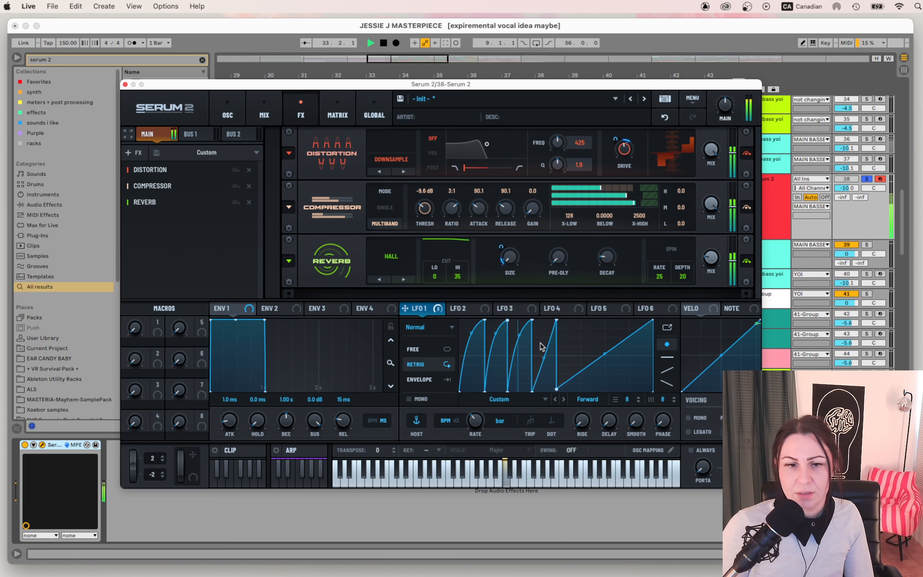
left_click_drag(475, 420, 474, 428)
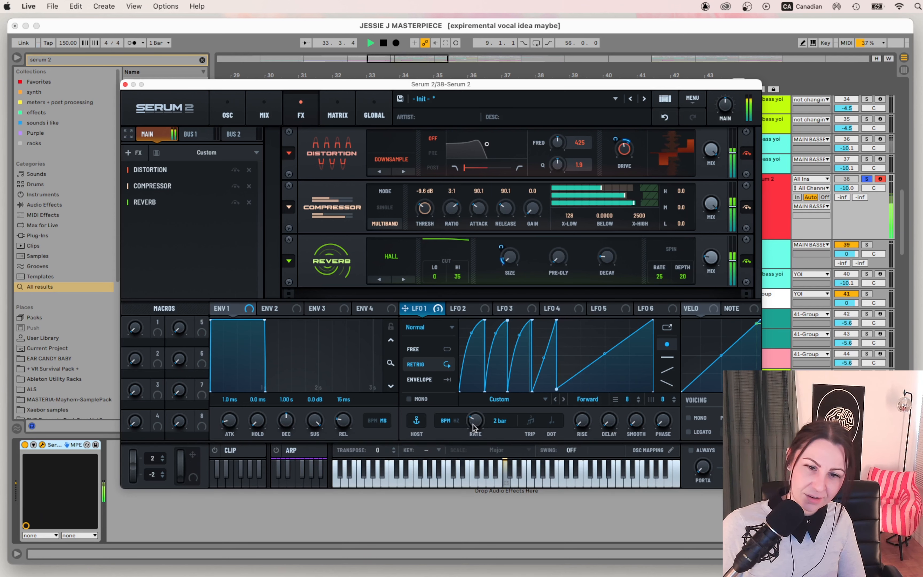
key("space")
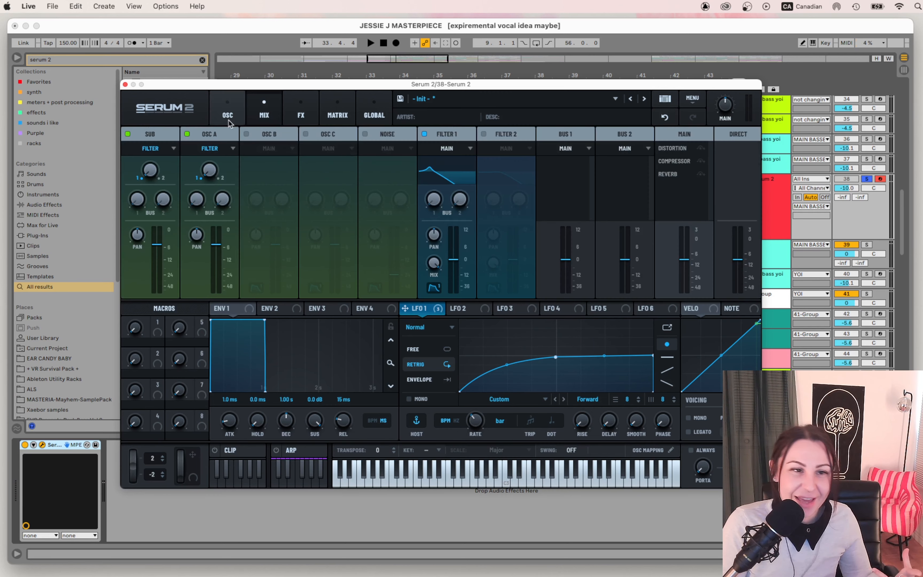
- Set Oscillator A's wavetable position to 4 and reshape LFO 1 to peak at its midpoint and fall straight to zero
left_click(227, 117)
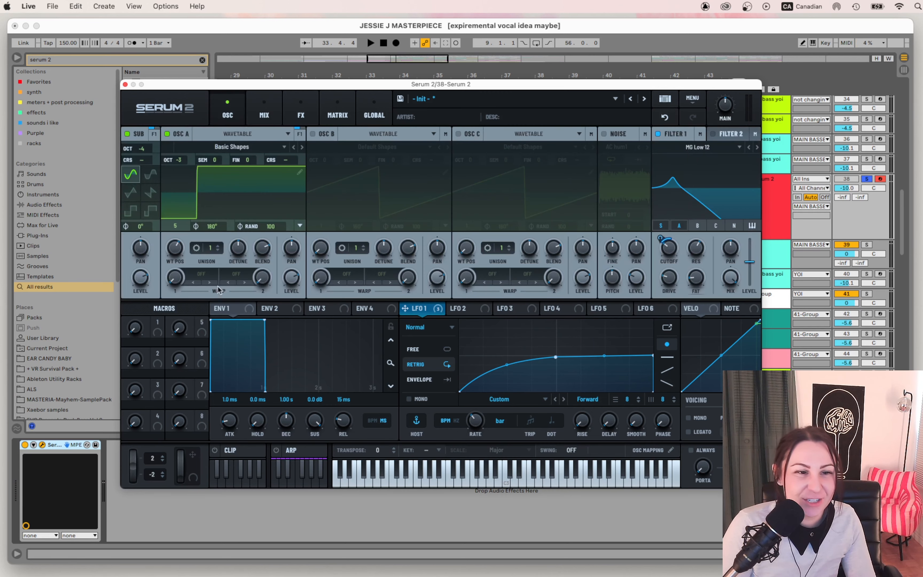
scroll(176, 247, "down", 1)
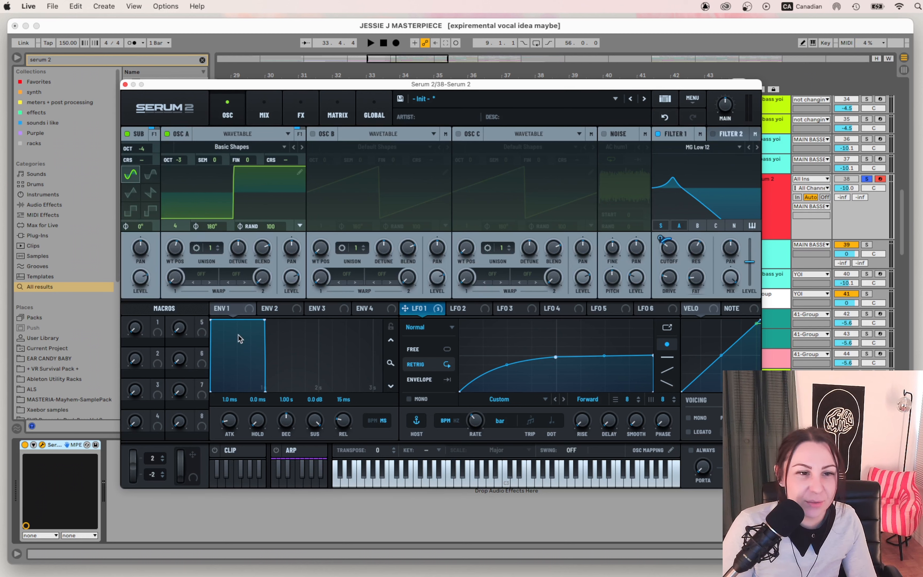
left_click_drag(553, 362, 553, 310)
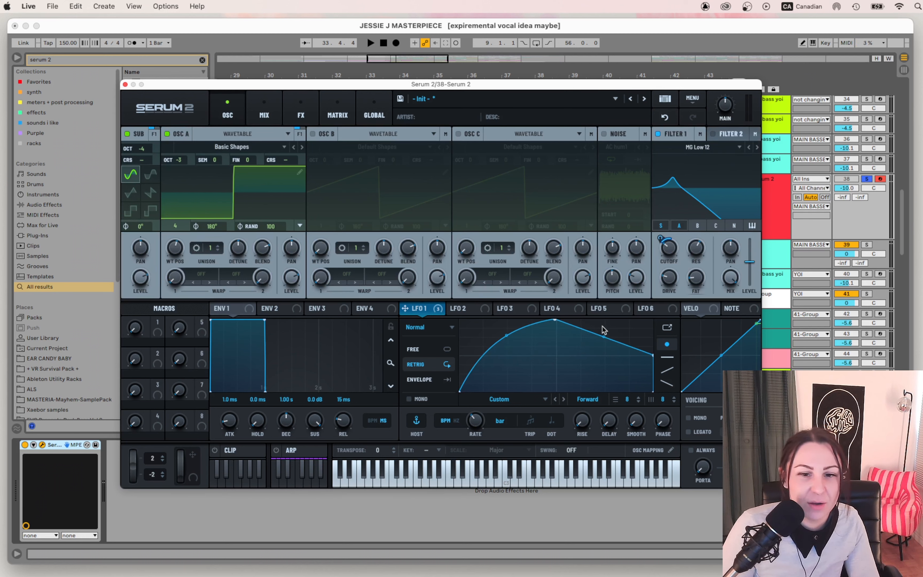
left_click_drag(604, 337, 636, 367)
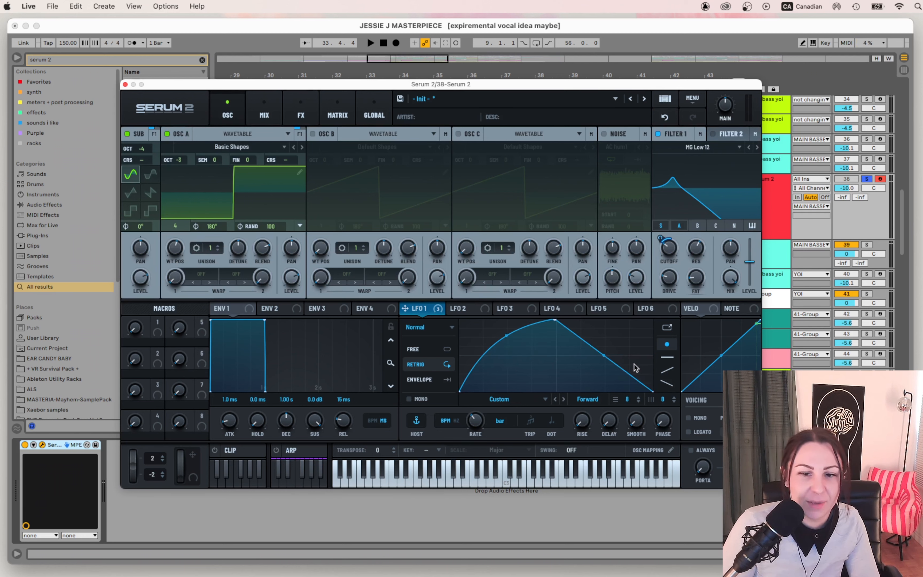
- Reshape LFO 1 to hold its peak level from the midpoint to the end of the cycle, and audition the bass
left_click_drag(649, 331, 647, 325)
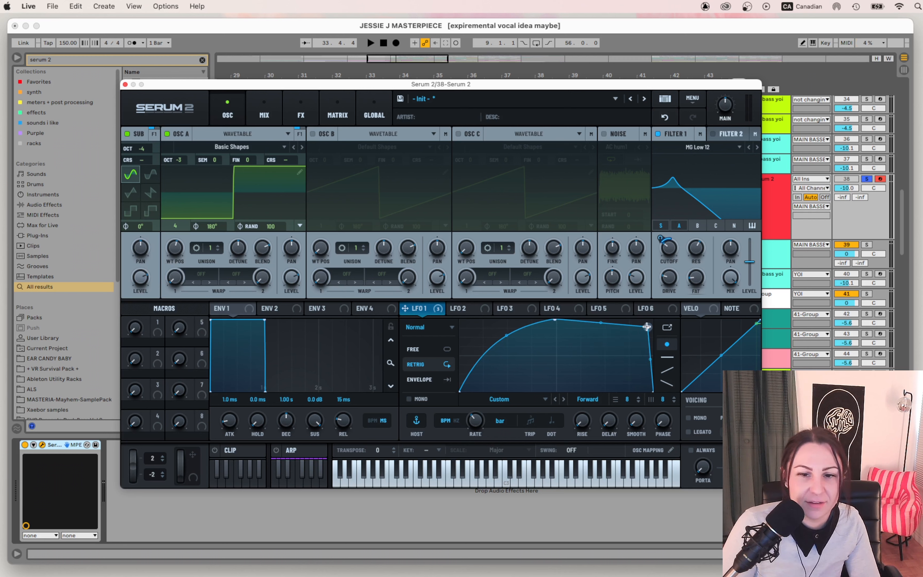
key("space")
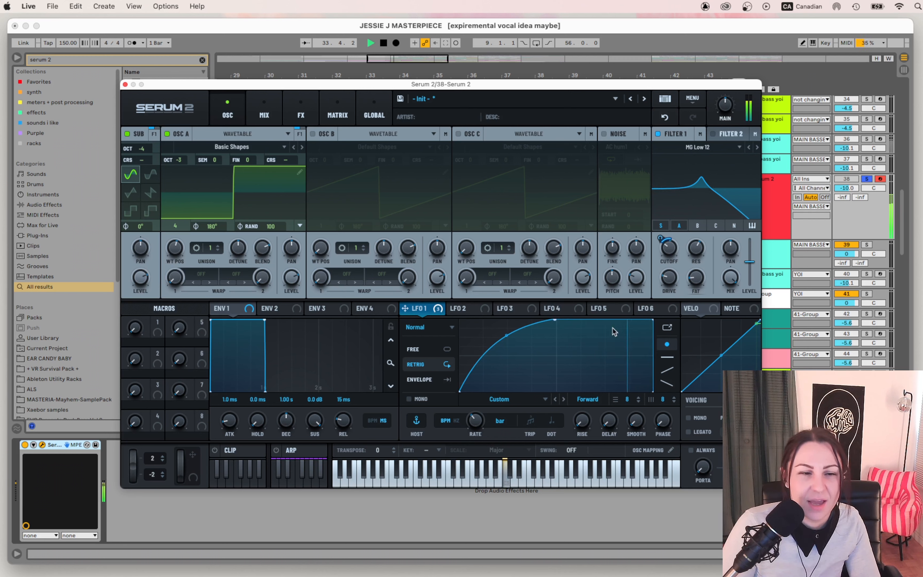
key("space")
key("space")
key("space")
- Sweep Oscillator A's wavetable position while auditioning the bass and leave it at 4
left_click_drag(178, 250, 179, 246)
key("space")
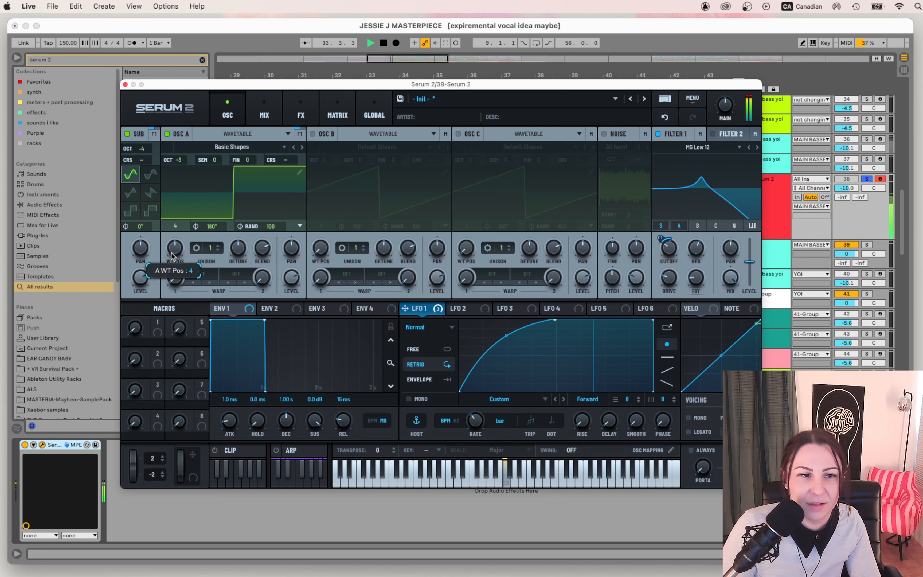
left_click_drag(179, 246, 171, 256)
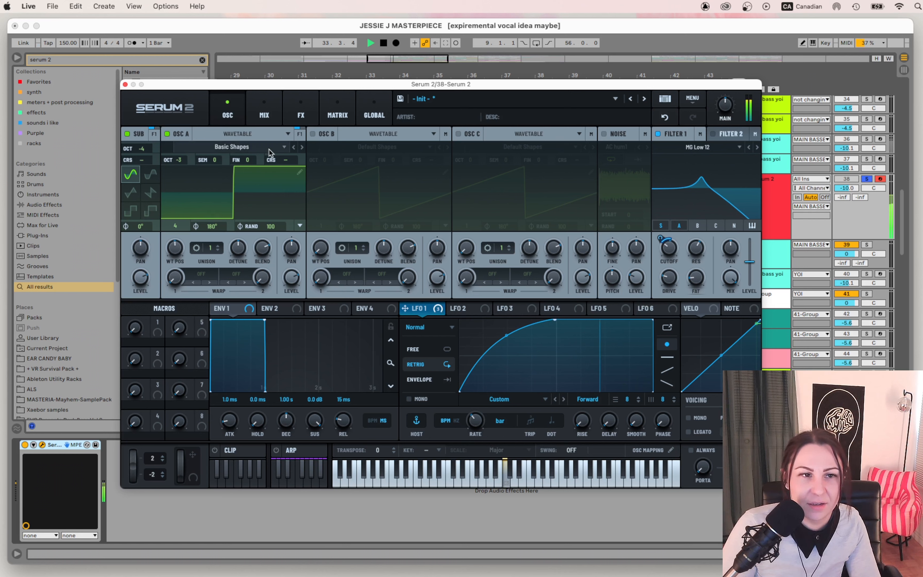
key("space")
- Lower the distortion effect's drive while auditioning the bass, and bypass LFO 1's modulation of the drive
left_click(297, 109)
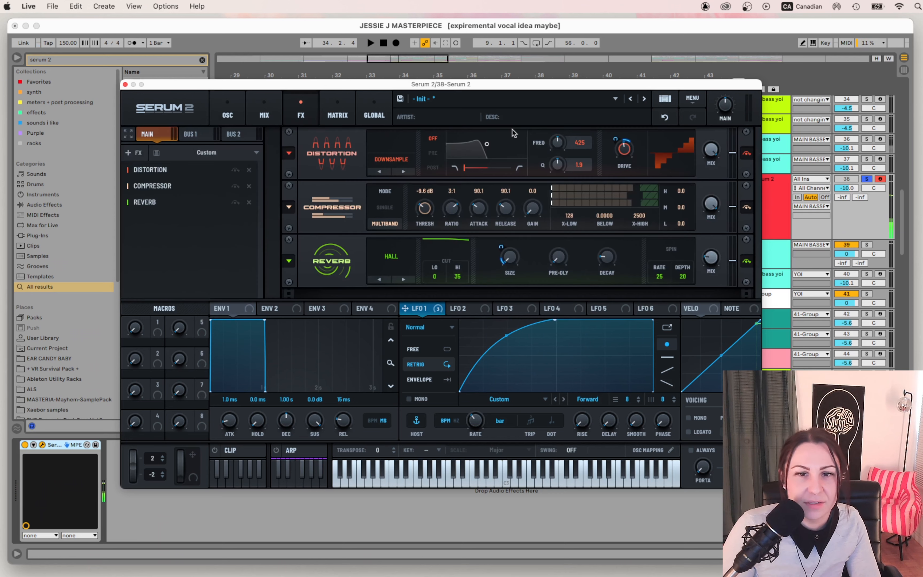
key("space")
mouse_move(625, 146)
left_mouse_down()
mouse_move(614, 163)
mouse_move(623, 151)
left_mouse_up()
key("space")
right_click(426, 312)
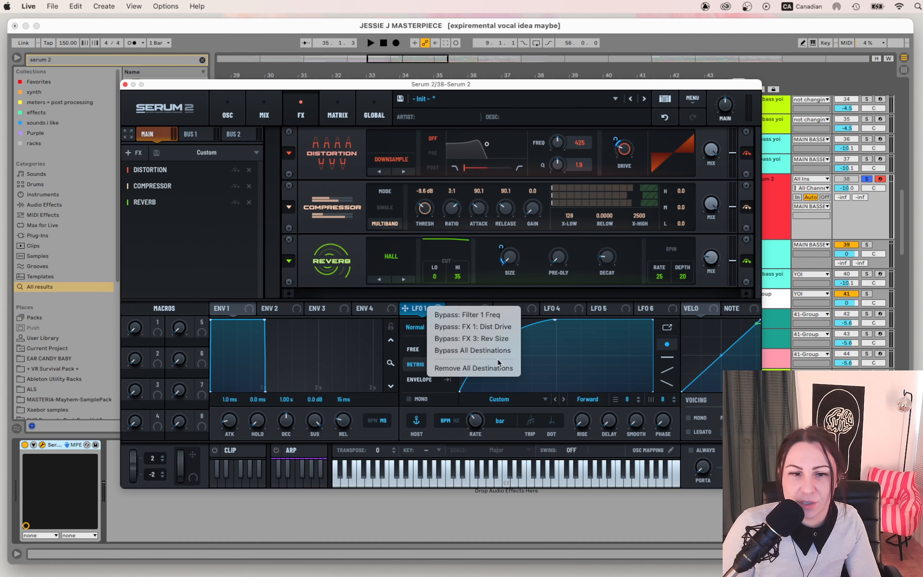
left_click(473, 326)
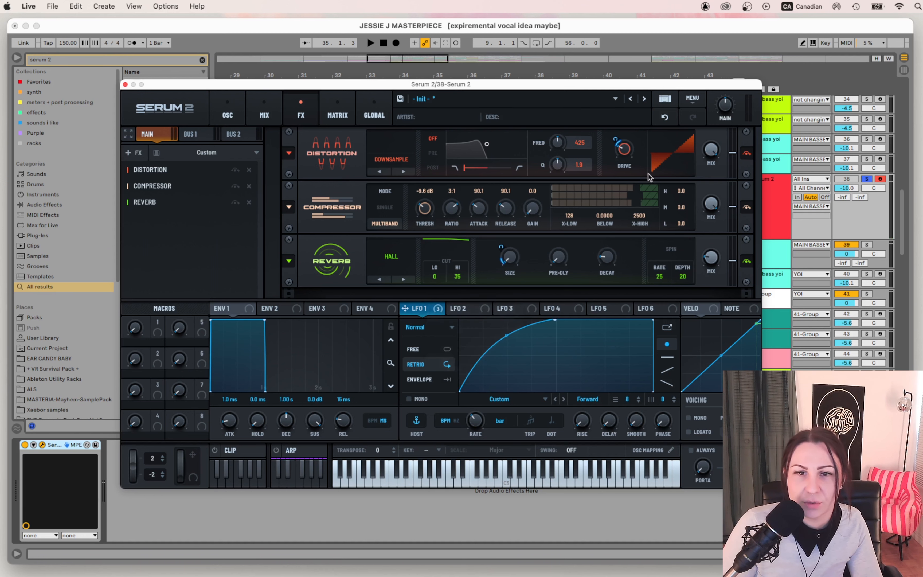
- Readjust the distortion's drive from around 37% while auditioning the bass, and close the synth window
mouse_move(629, 150)
key("space")
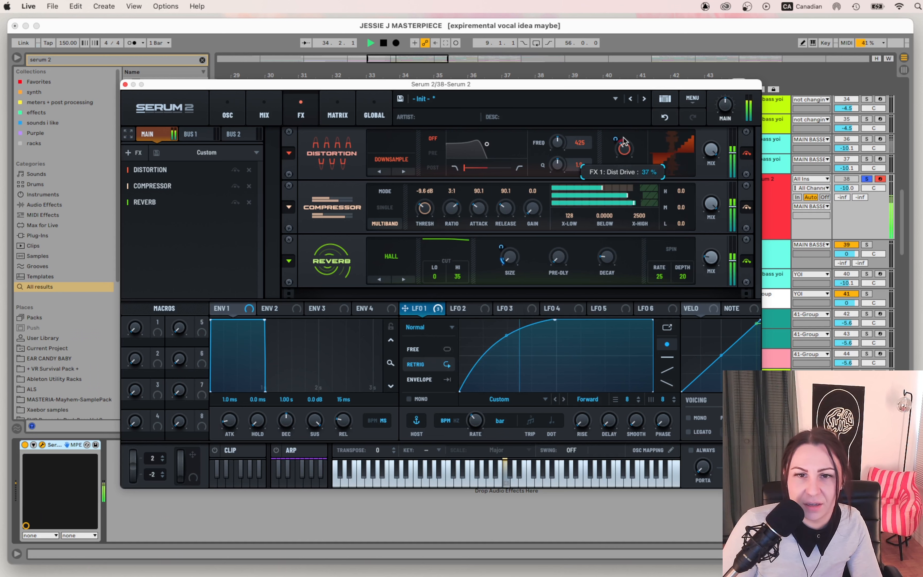
mouse_move(624, 140)
left_mouse_down()
mouse_move(637, 118)
mouse_move(635, 145)
mouse_move(624, 149)
left_mouse_up()
key("space")
key("space")
key("space")
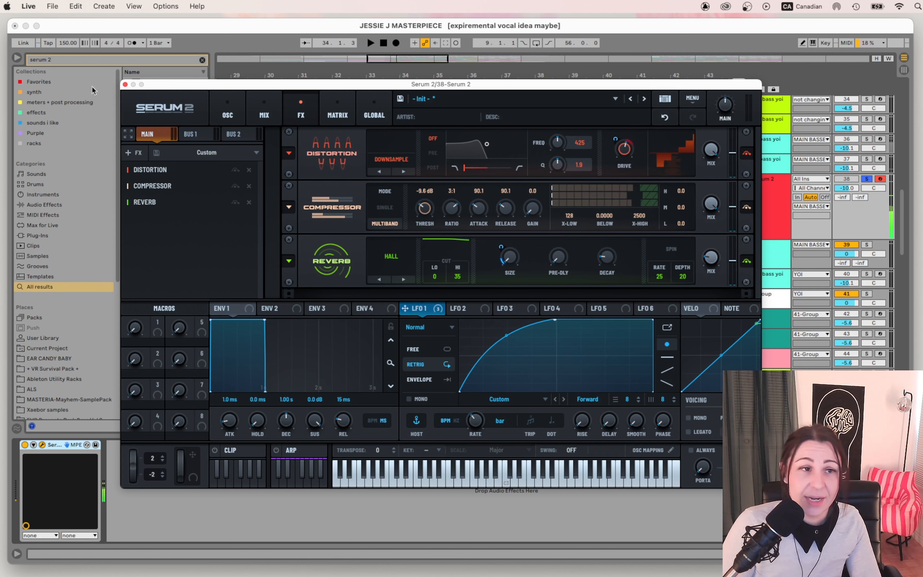
left_click(125, 84)
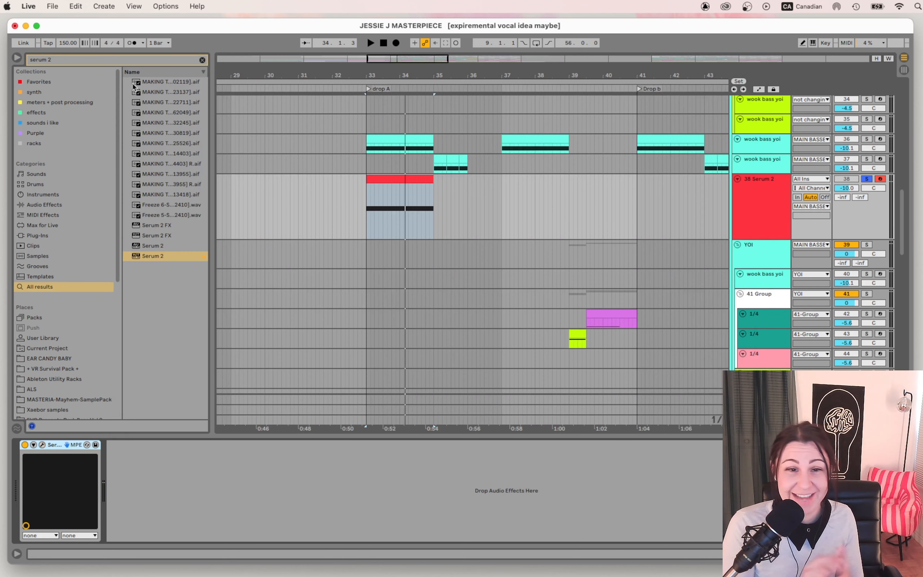